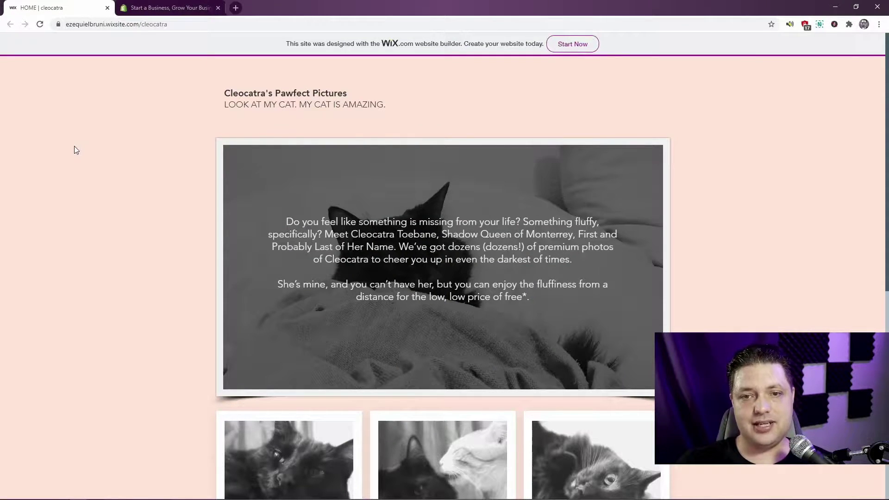
Step: Review the Wix cat site's hero, photo cards, newsletter and disclaimer, then switch to the Shopify tab
scroll(175, 123, down, 4)
scroll(174, 123, down, 2)
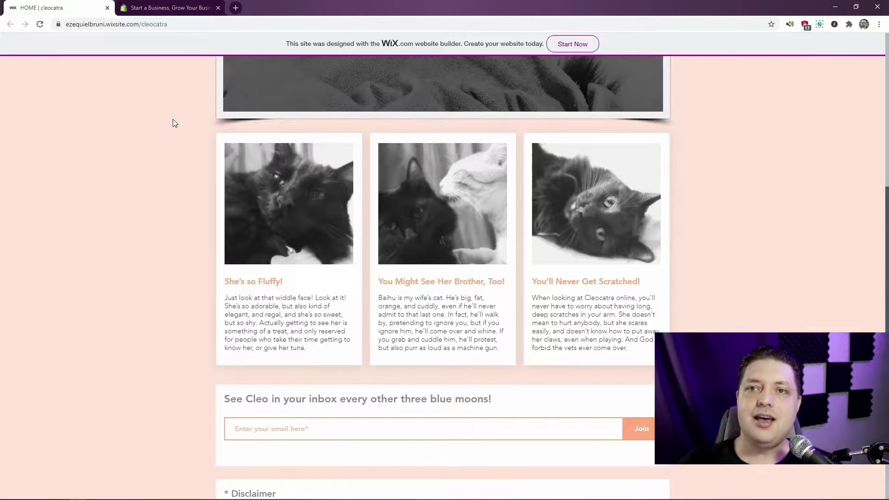
scroll(216, 225, up, 6)
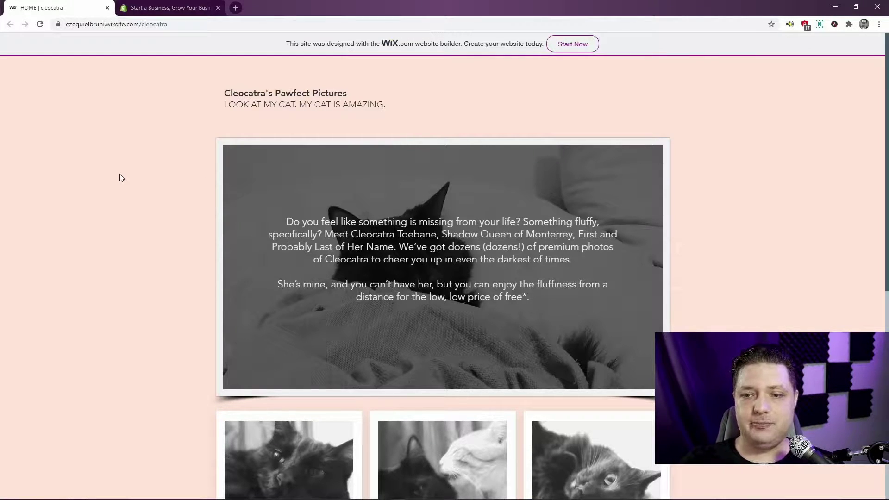
scroll(121, 175, down, 7)
scroll(304, 117, up, 5)
scroll(303, 114, up, 1)
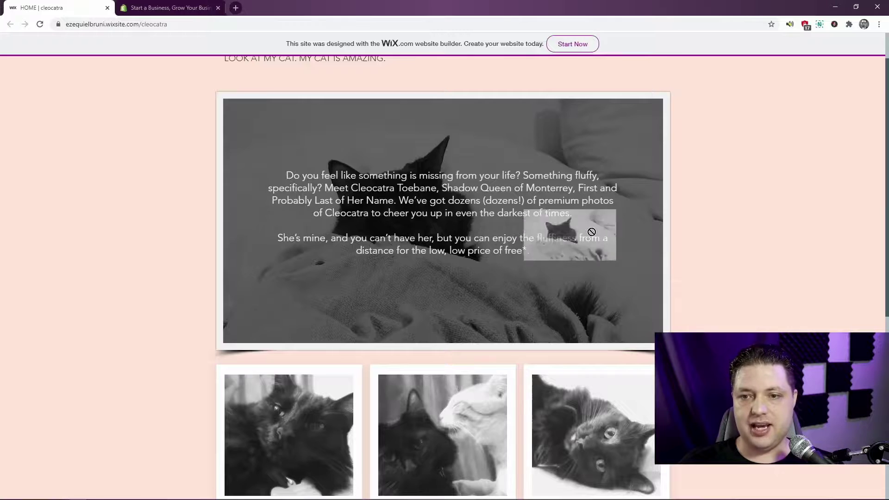
drag(423, 213, 537, 238)
click(532, 255)
scroll(291, 127, down, 7)
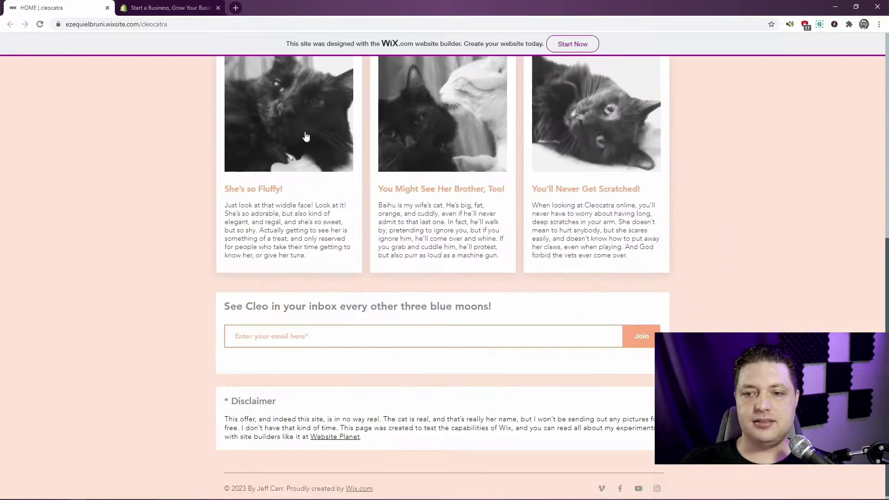
scroll(429, 203, up, 2)
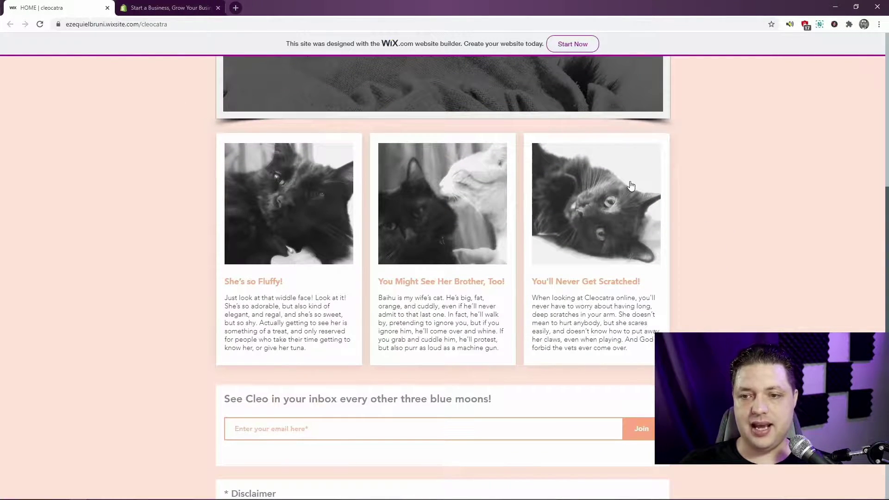
scroll(338, 220, down, 2)
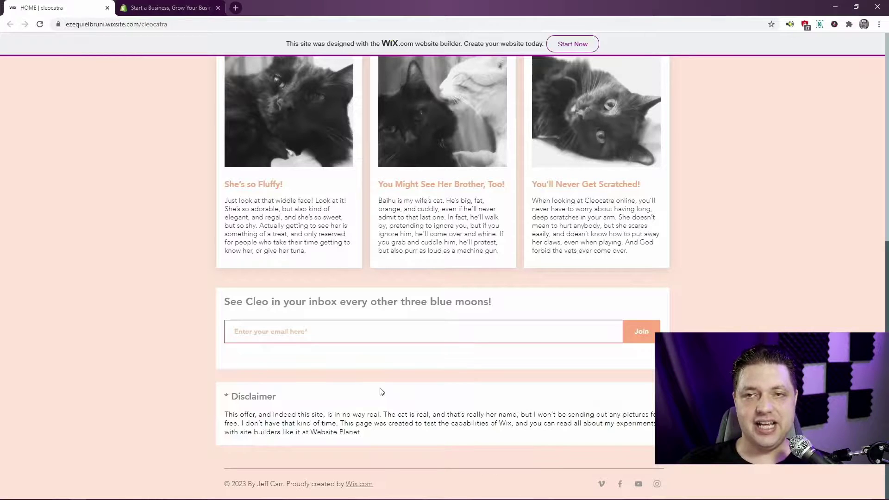
click(138, 8)
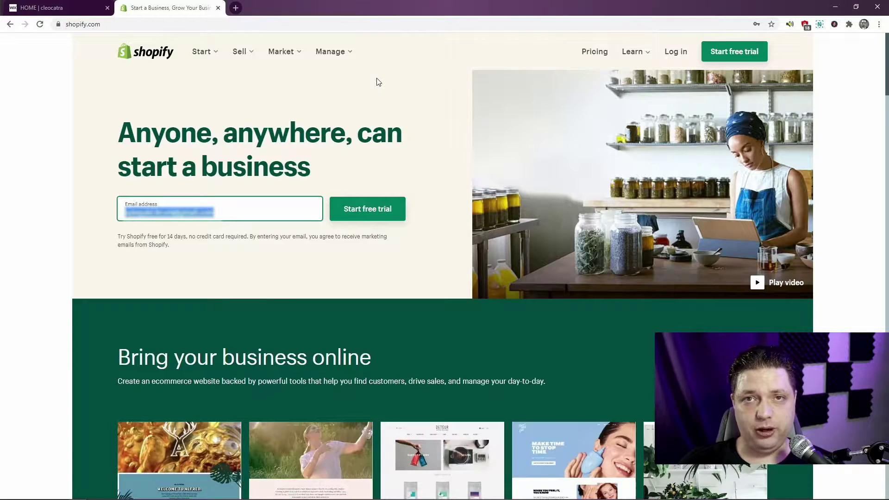
Step: Start the free trial signup and fill in the saved account password
click(366, 209)
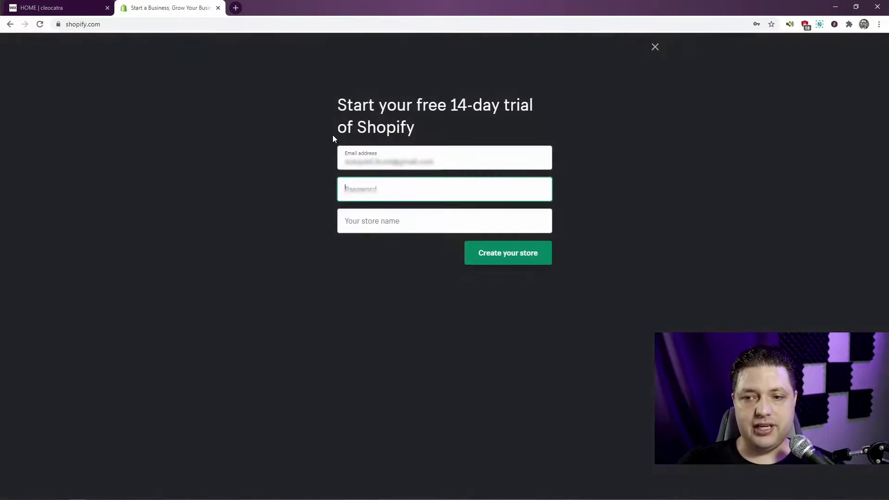
click(428, 186)
click(699, 177)
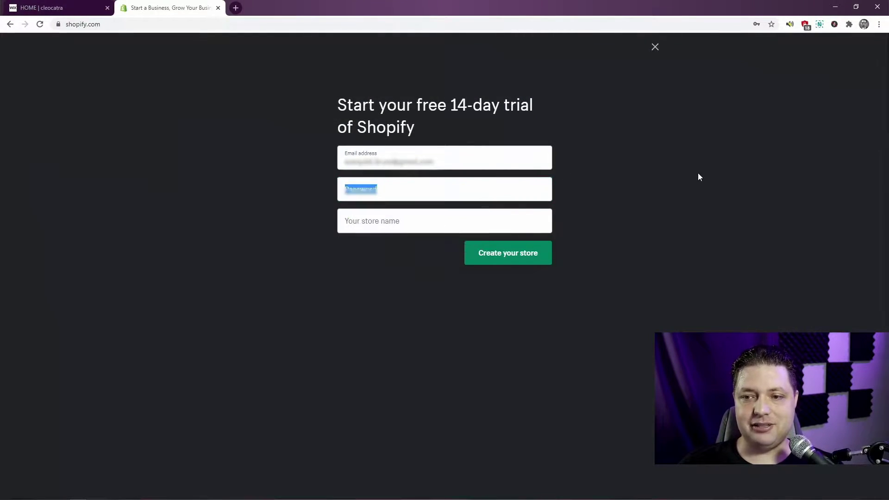
click(477, 194)
key(Down)
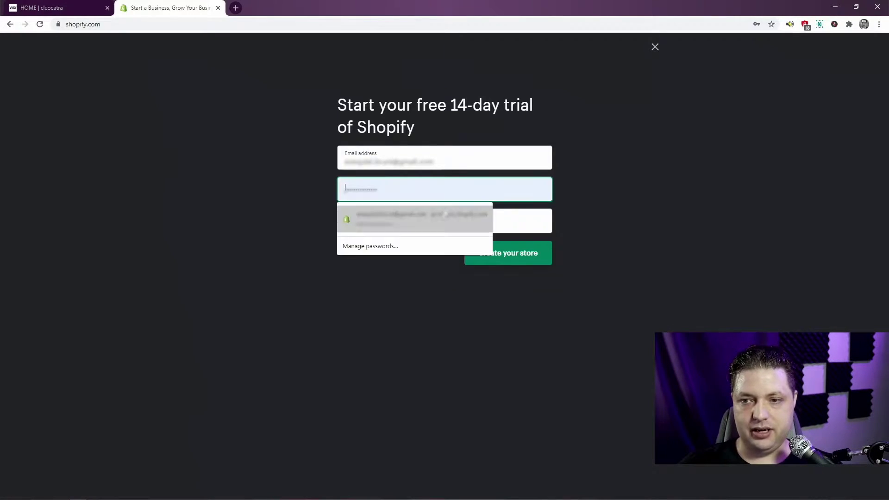
key(Return)
click(439, 225)
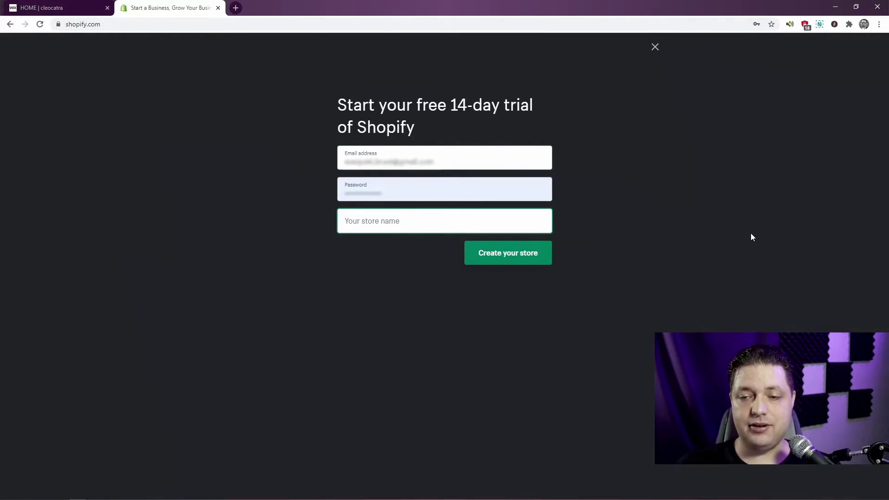
Step: Create the store named 'videotestsite' and log in to the existing account
text(videotestsite)
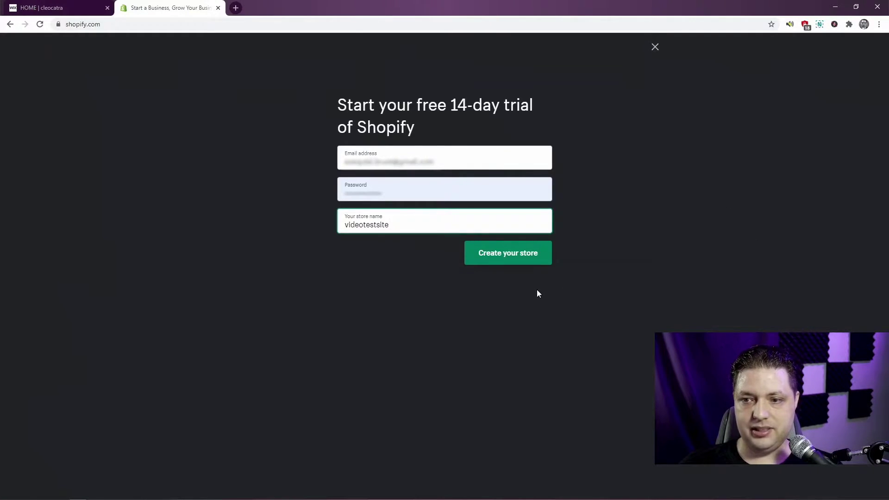
click(532, 251)
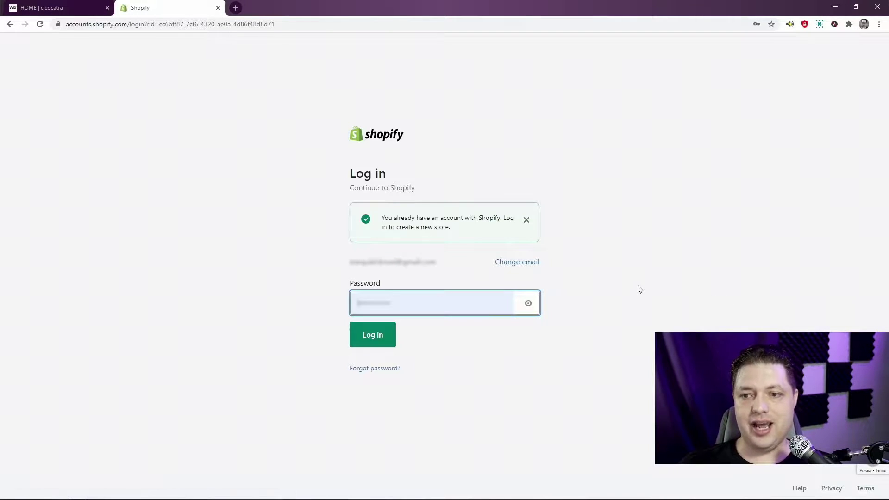
click(379, 340)
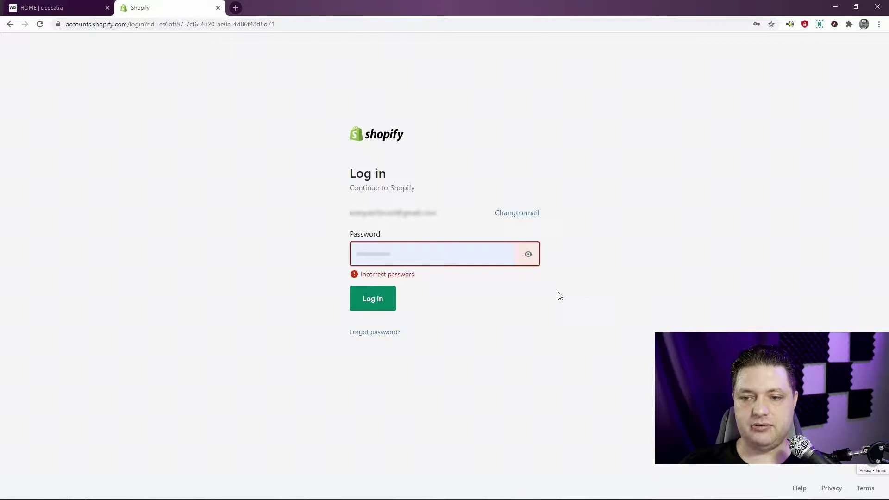
click(393, 253)
drag(393, 253, 350, 259)
key(ctrl+v)
click(769, 265)
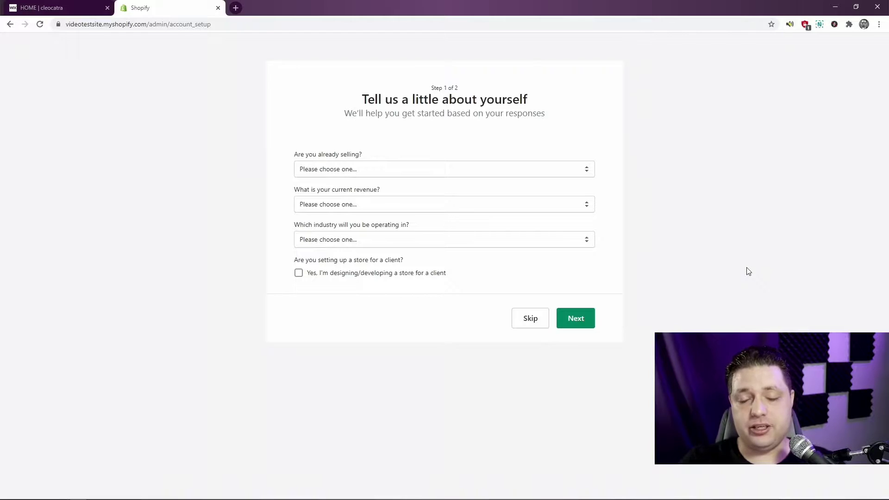
Step: Answer setup with 'I'm just playing around', $0 MXN revenue and Photography industry, then continue
click(422, 174)
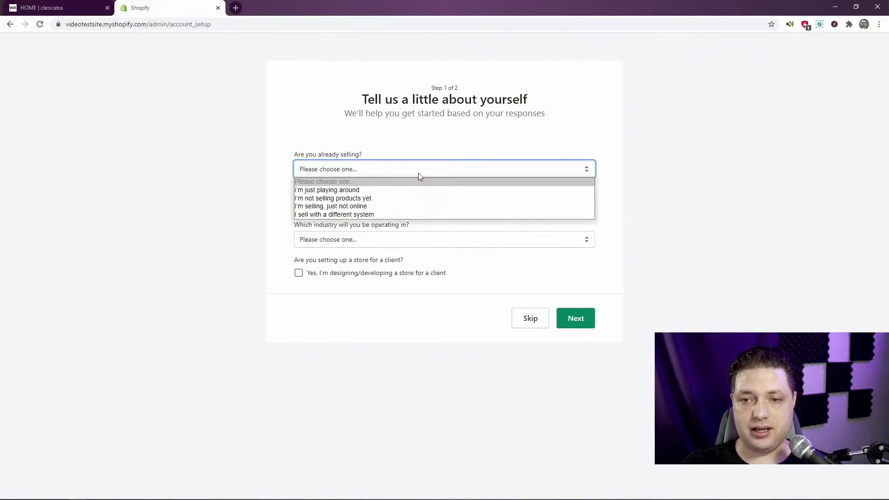
click(403, 190)
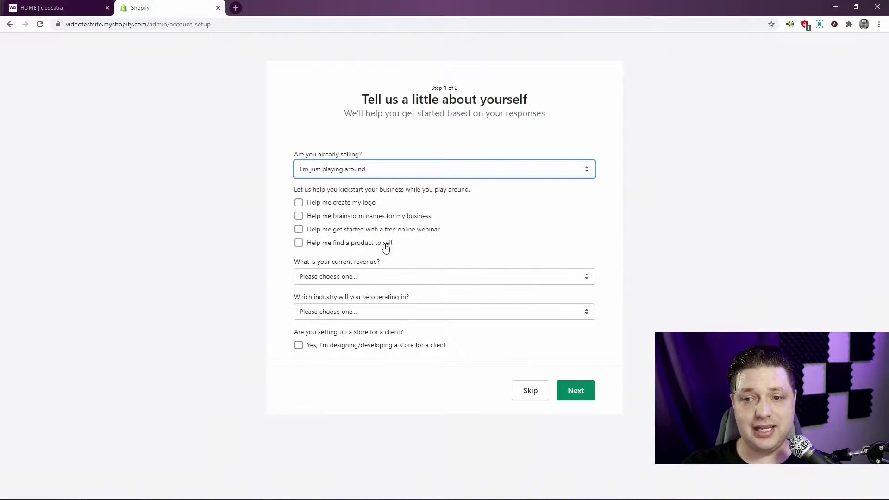
click(382, 277)
click(375, 297)
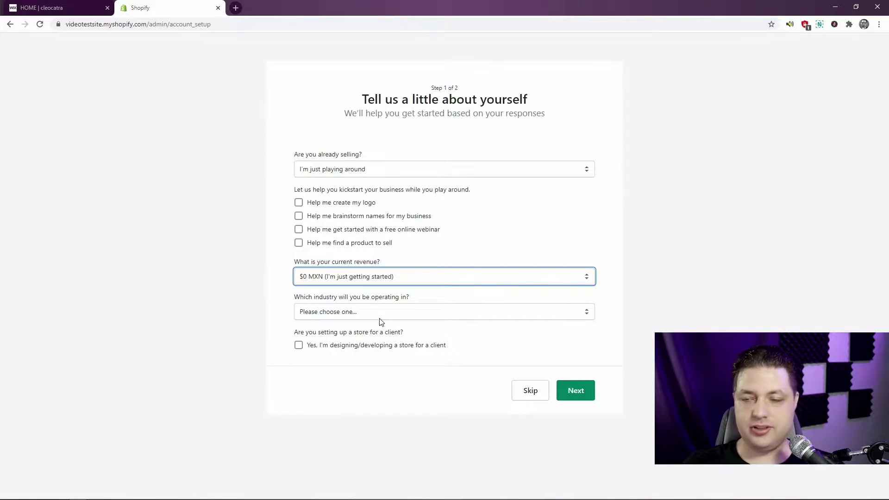
click(381, 315)
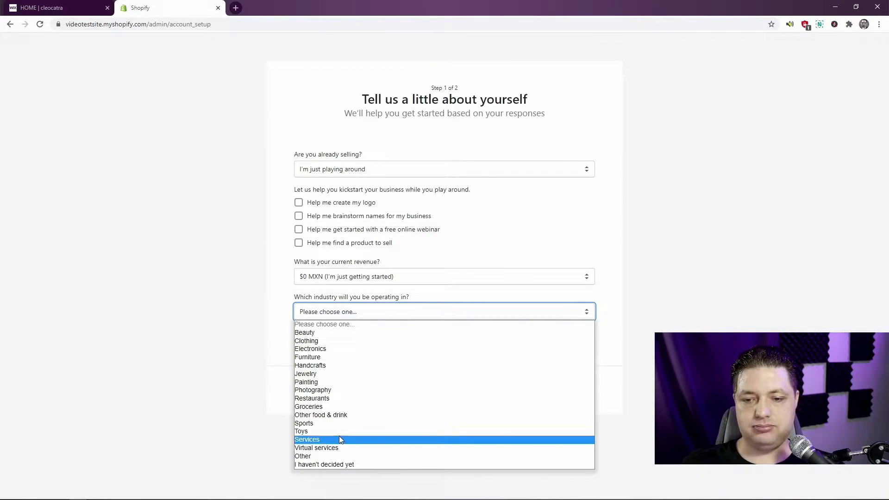
click(336, 391)
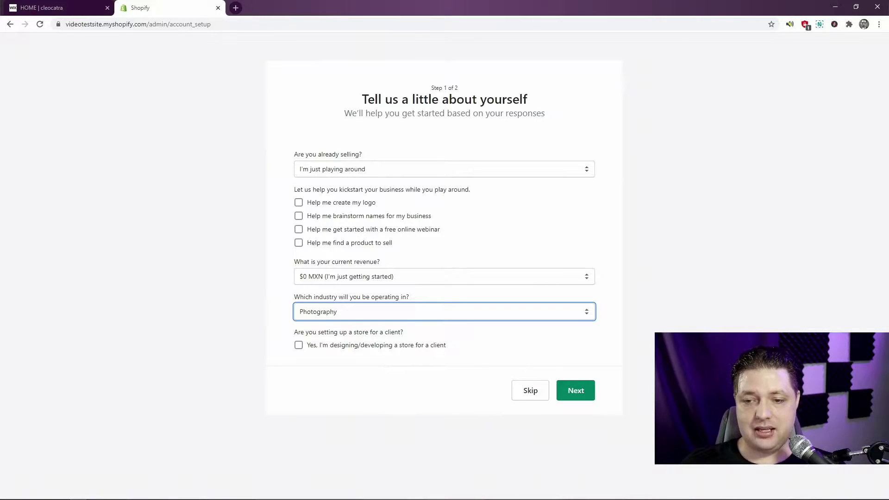
click(576, 391)
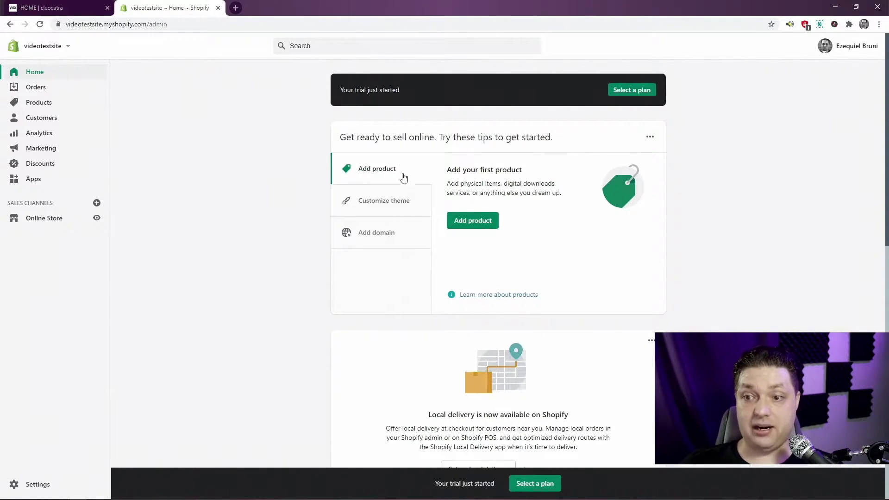
Step: Go to the store's Themes page and customize the Debut theme
click(389, 202)
click(480, 235)
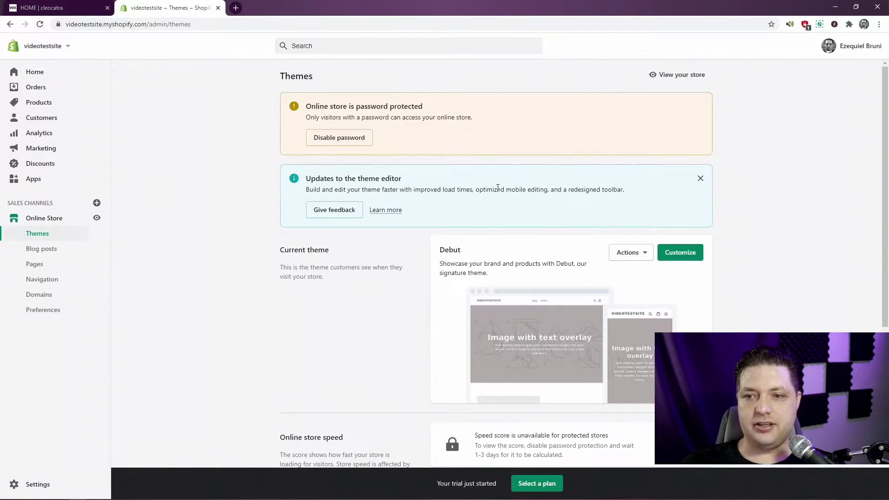
scroll(494, 183, down, 5)
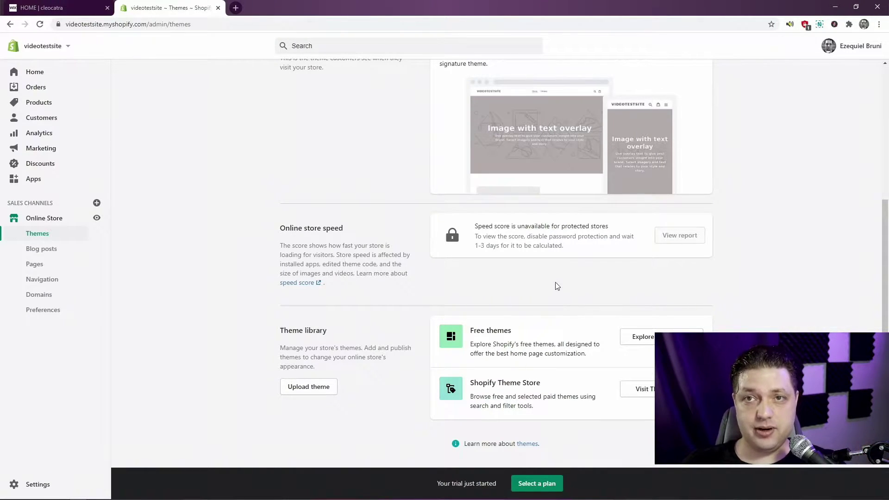
scroll(557, 285, up, 5)
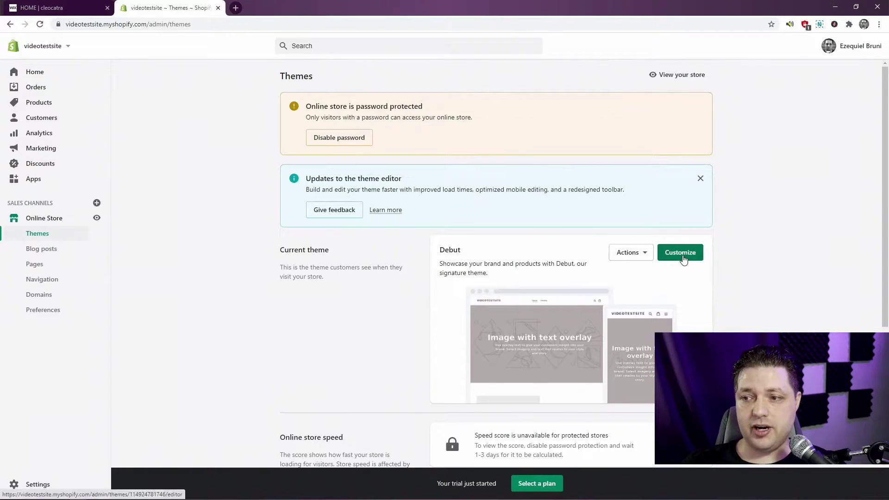
click(680, 252)
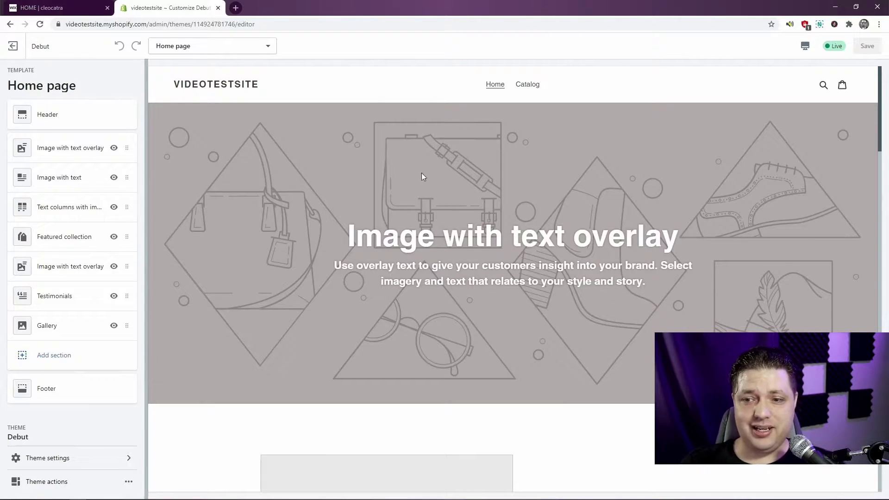
Step: Remove the Image with text section from the home page
scroll(470, 276, down, 7)
drag(530, 229, 595, 283)
click(595, 218)
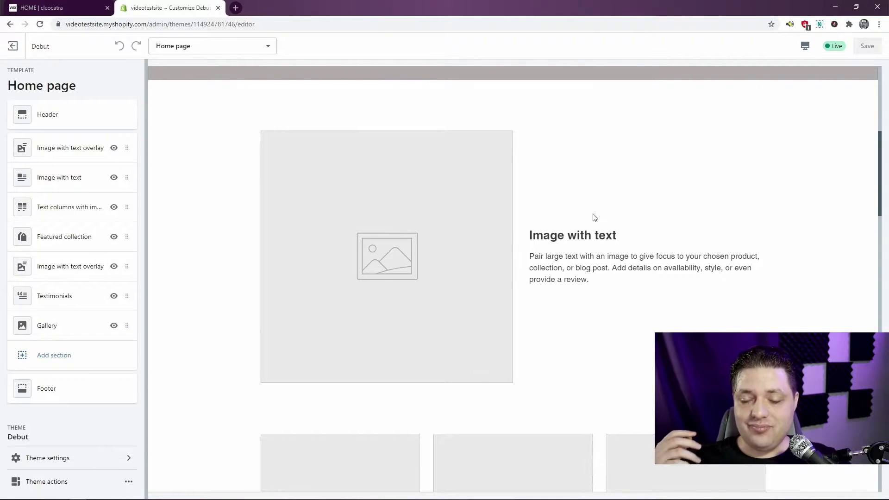
mouse_move(123, 153)
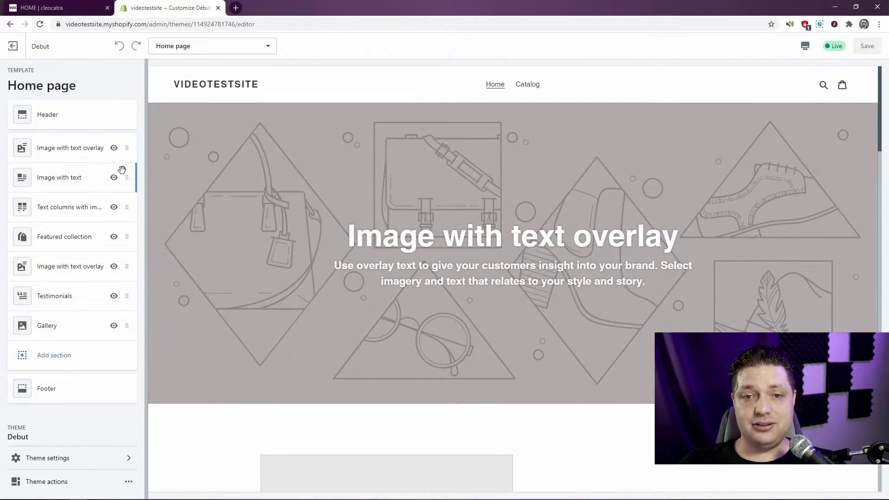
drag(75, 190, 55, 185)
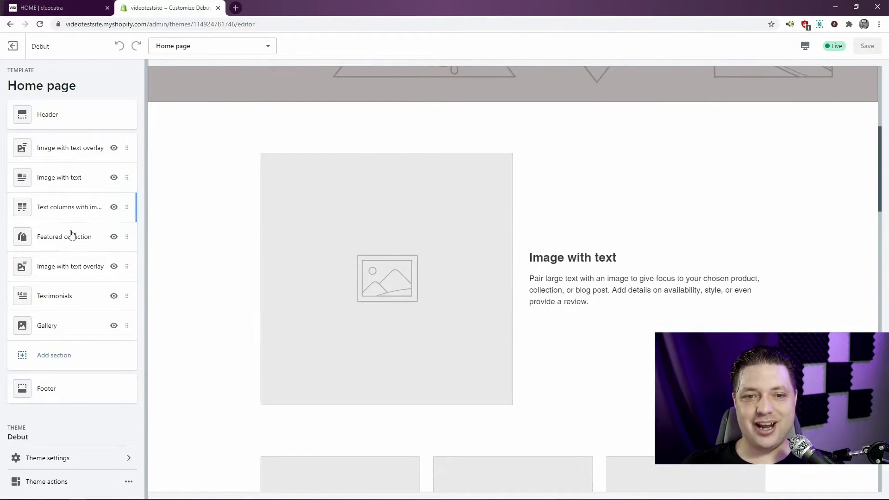
click(127, 177)
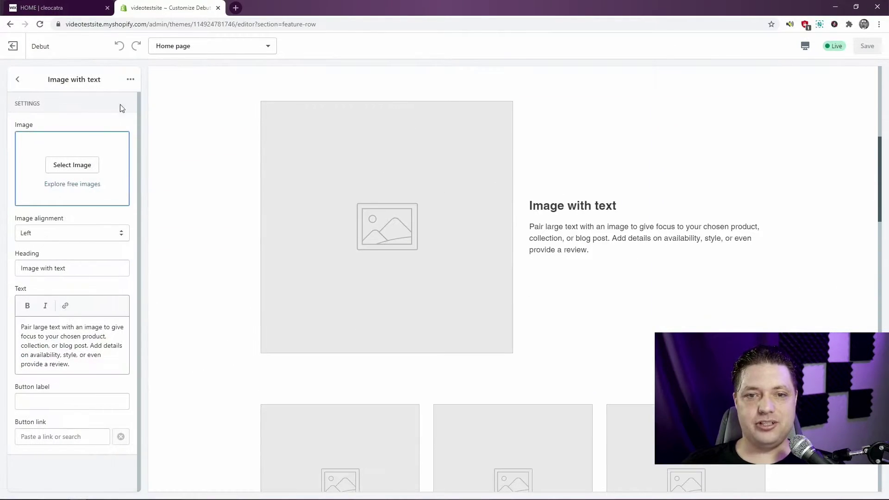
click(130, 80)
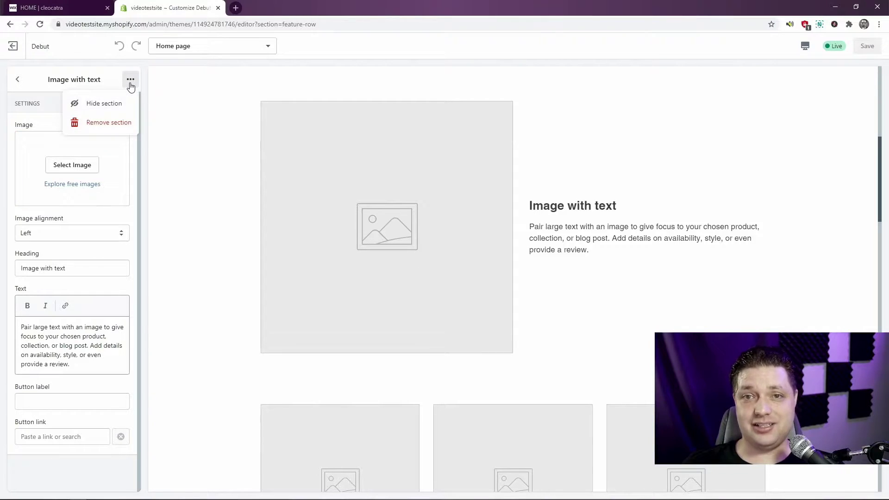
click(104, 122)
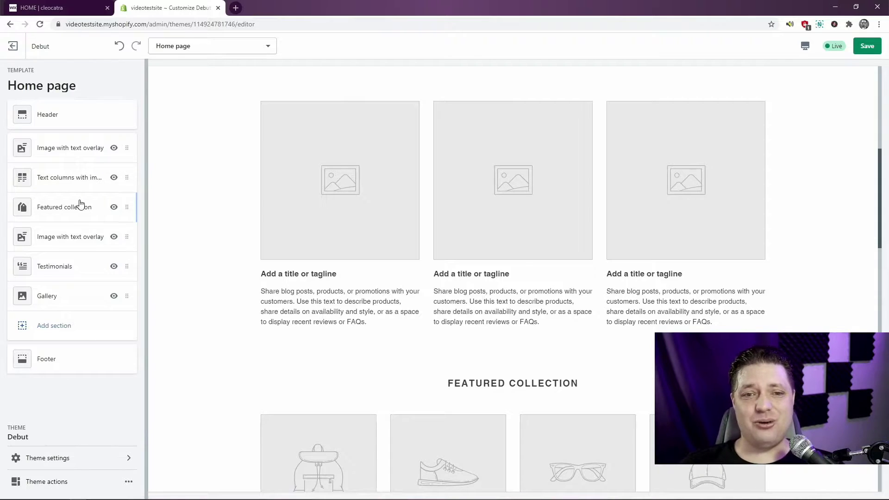
Step: Remove the Featured collection and second Image with text overlay sections
click(124, 207)
click(130, 79)
click(118, 123)
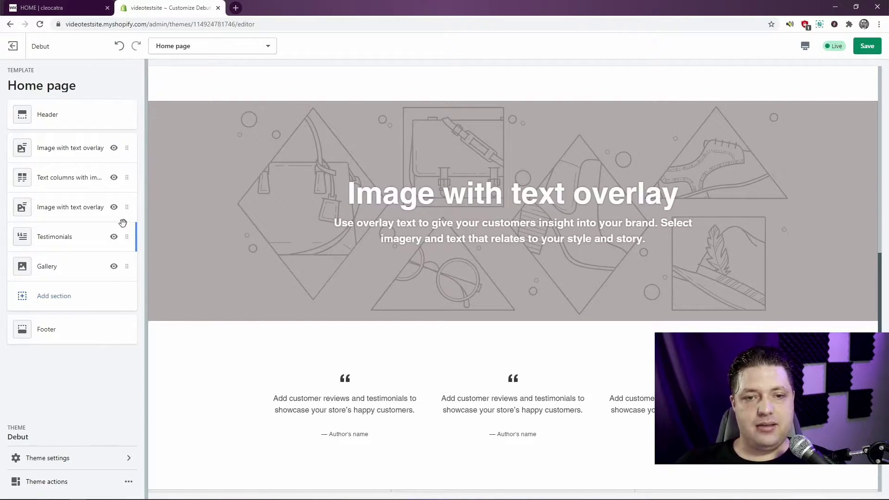
click(127, 206)
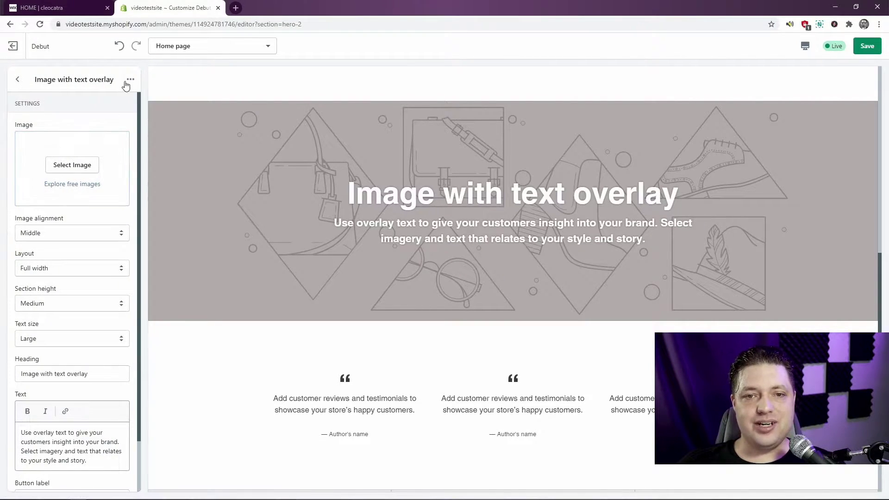
click(130, 79)
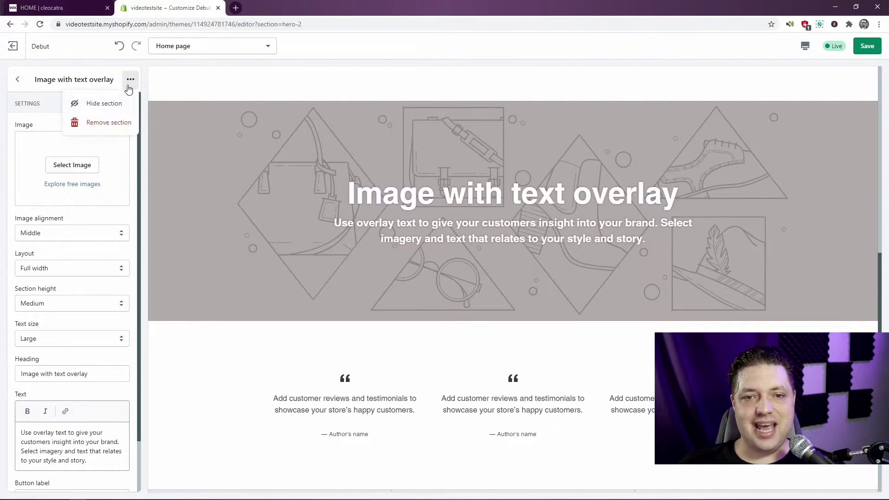
click(116, 123)
Step: Remove the Testimonials and Gallery sections
scroll(416, 223, up, 5)
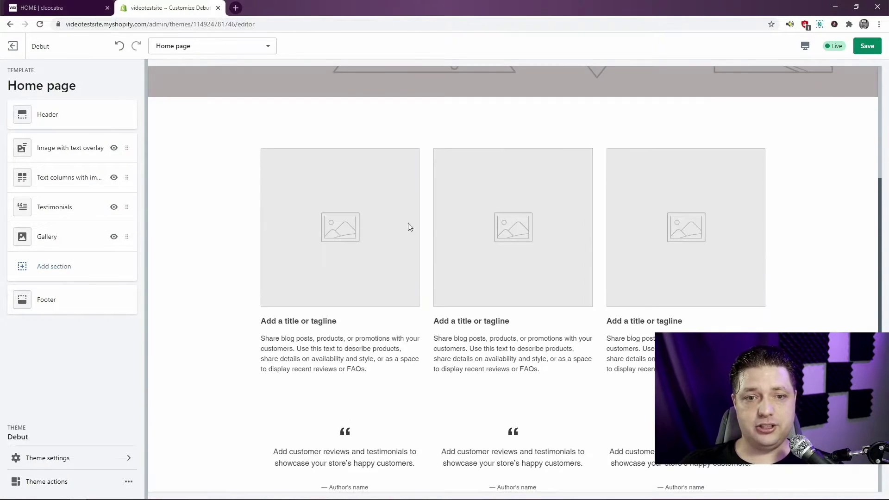
scroll(178, 227, down, 10)
scroll(199, 256, up, 2)
click(128, 208)
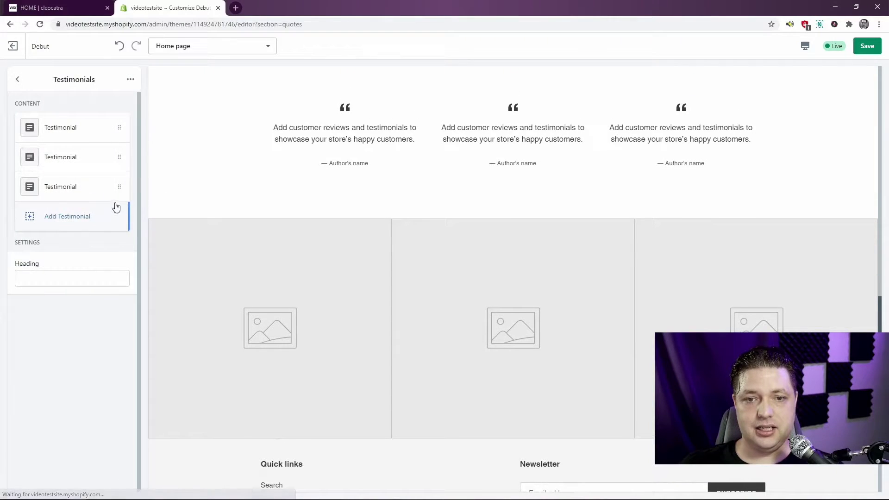
click(130, 80)
click(116, 122)
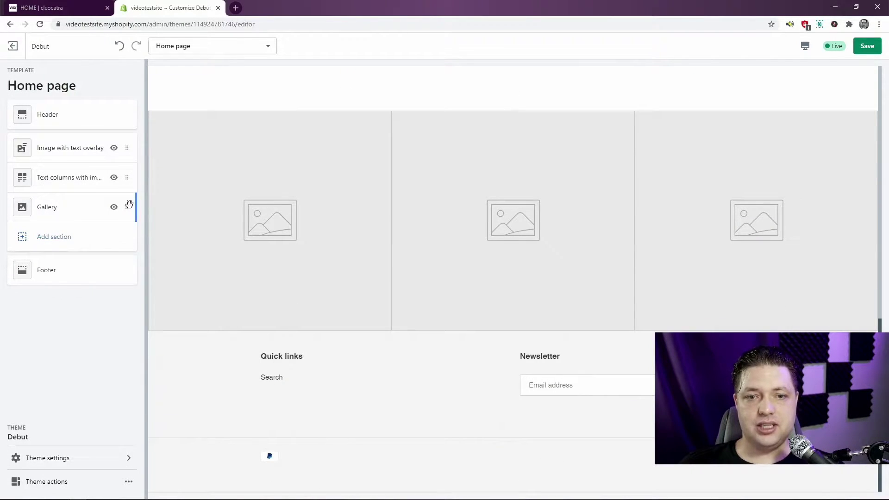
click(127, 206)
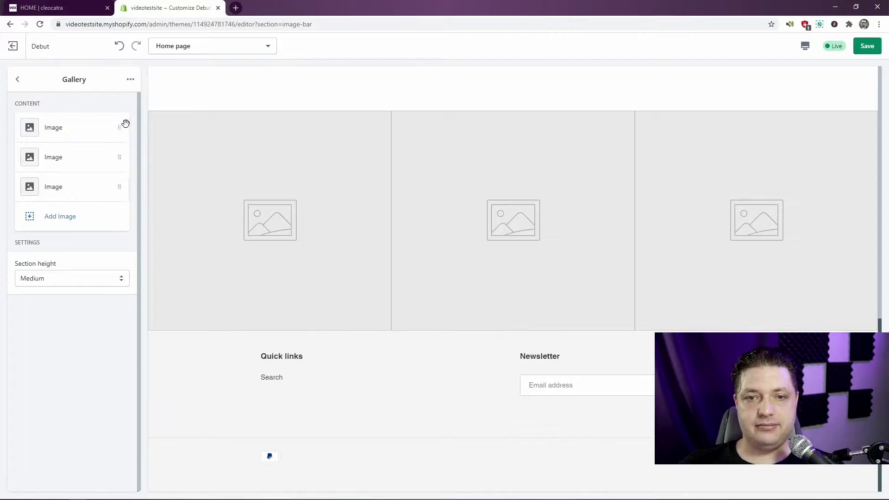
click(130, 80)
click(104, 122)
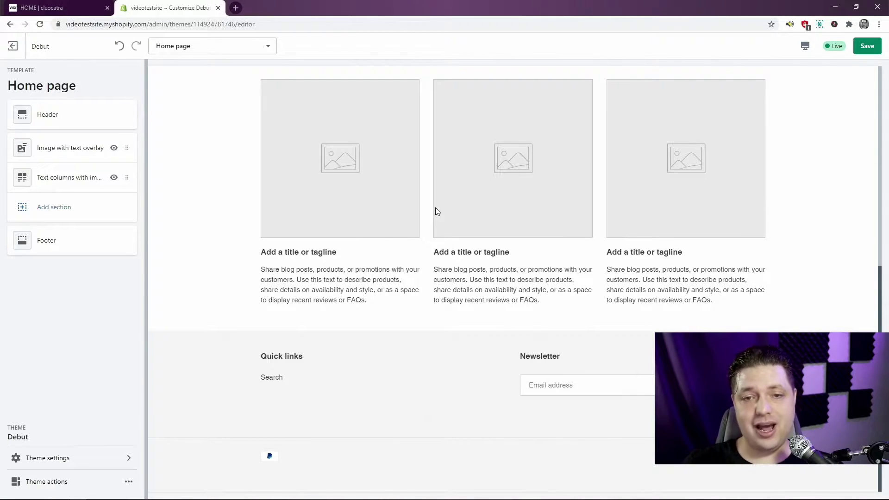
scroll(458, 211, up, 10)
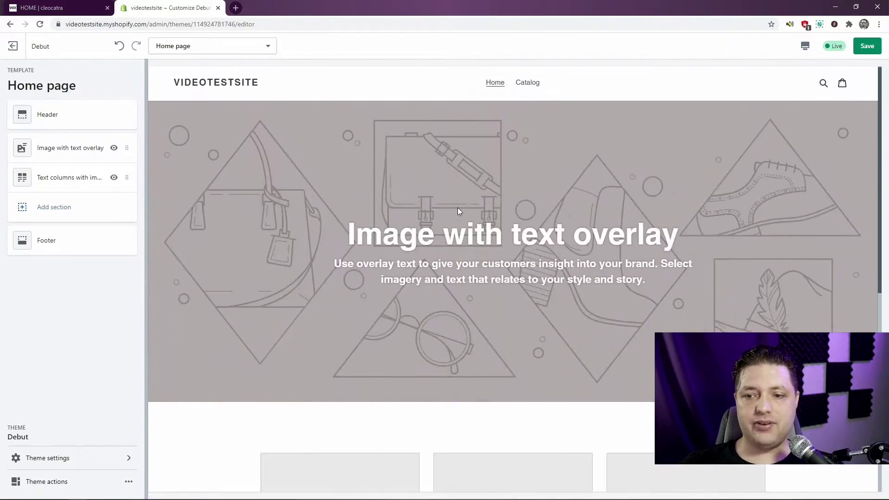
scroll(457, 211, down, 10)
scroll(458, 212, up, 10)
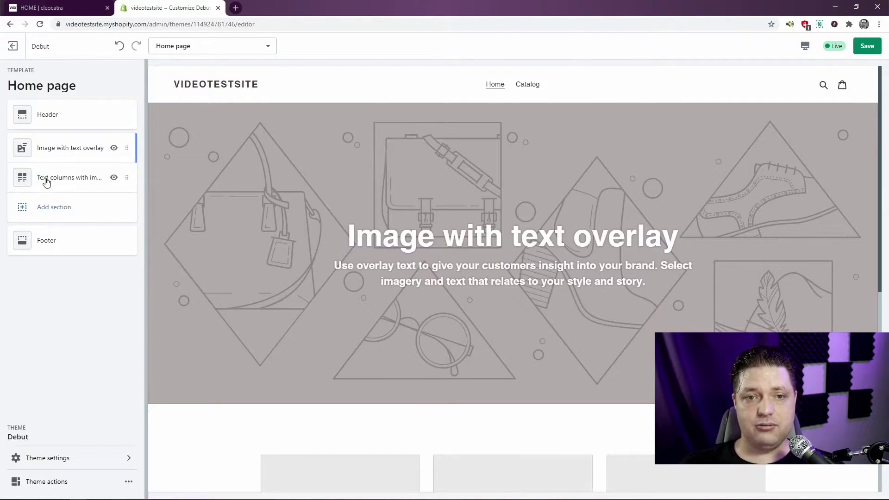
Step: Preview a Newsletter section, close the picker without adding it, and glance at Header settings
click(50, 208)
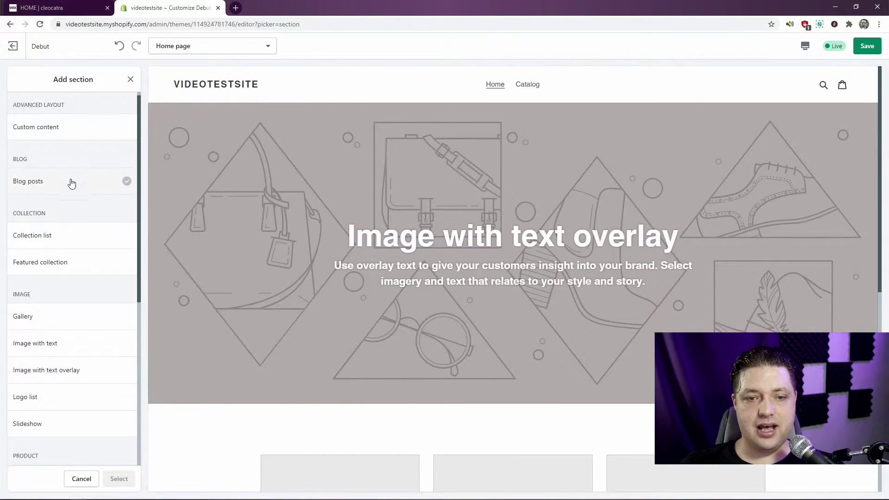
scroll(72, 203, down, 6)
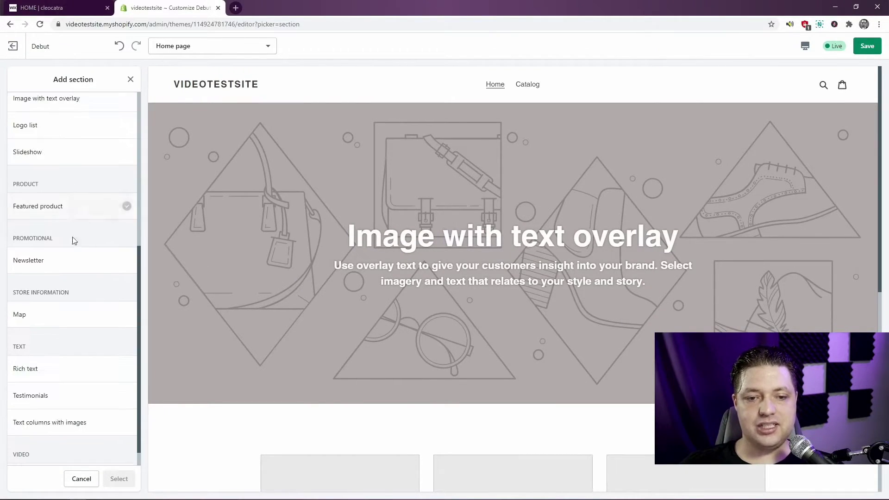
click(60, 260)
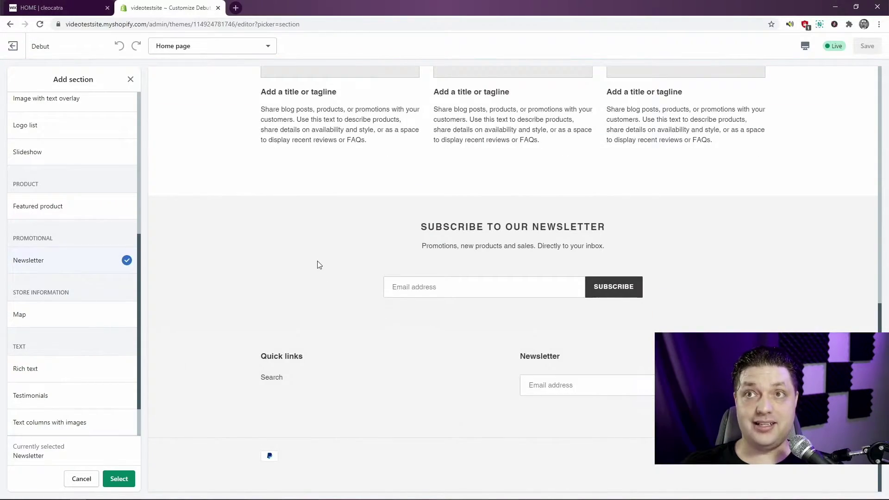
scroll(318, 265, up, 10)
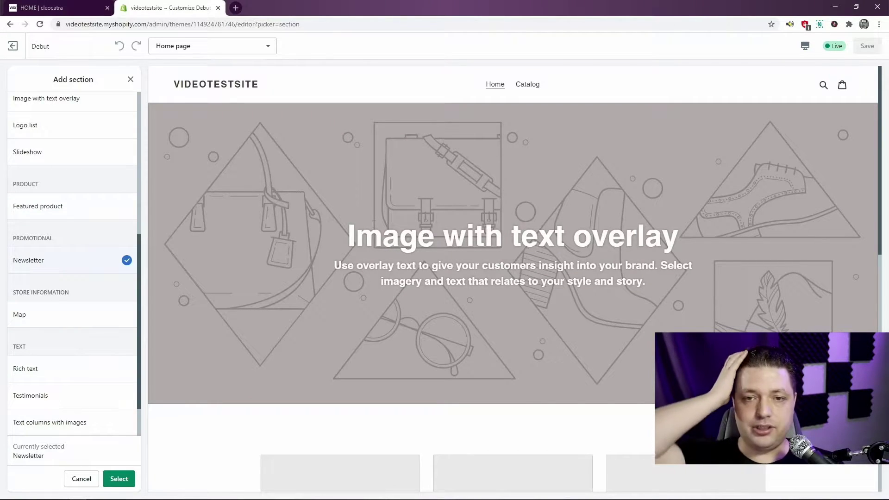
scroll(84, 105, up, 6)
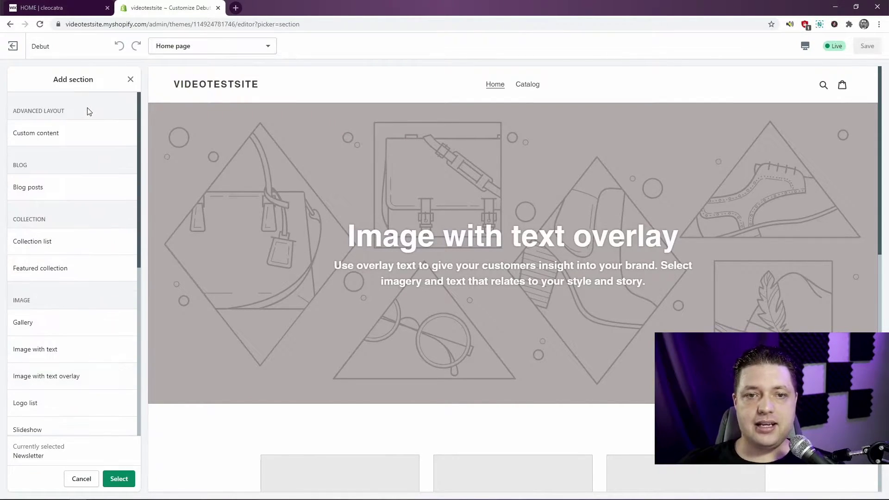
click(131, 80)
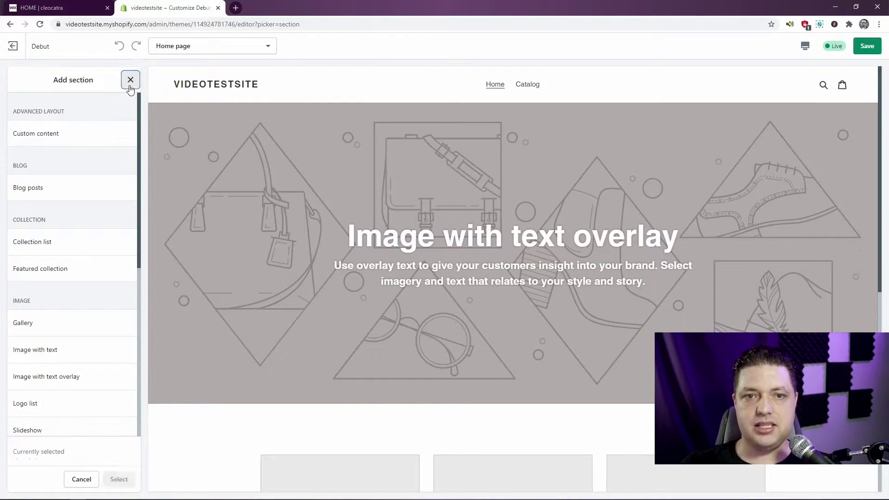
click(57, 119)
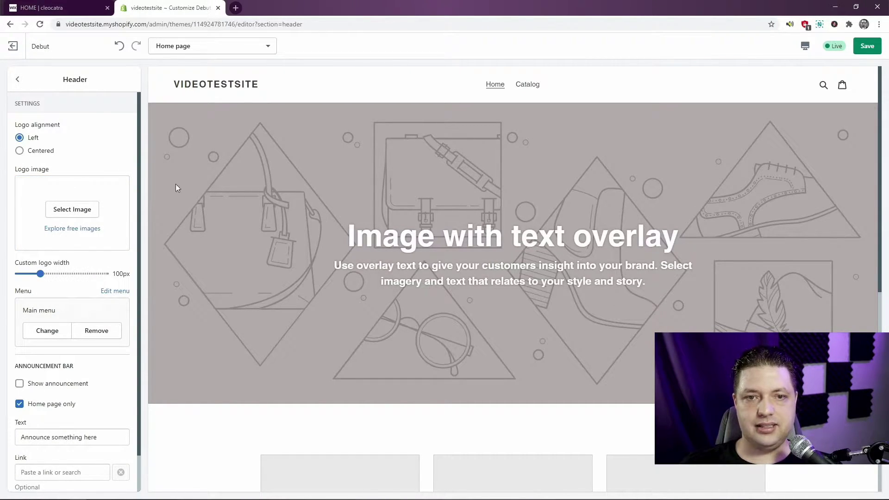
click(18, 80)
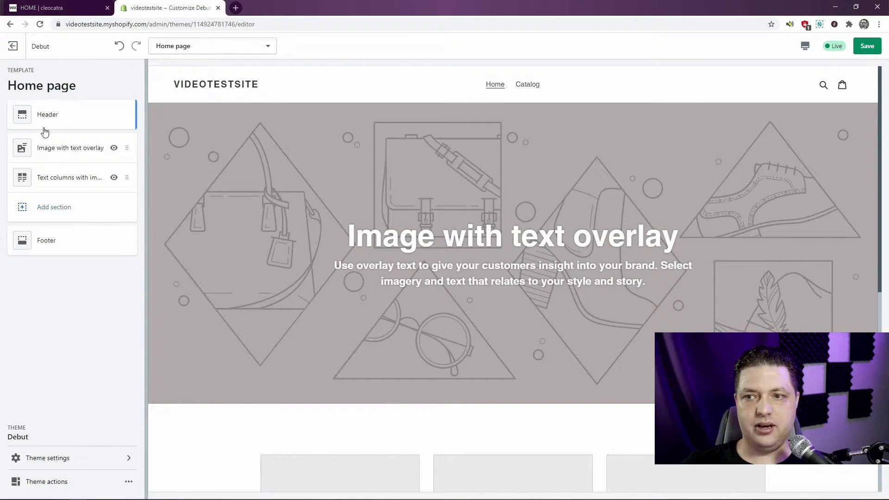
Step: Drag the black cat photo into the overlay hero's Image box
click(44, 147)
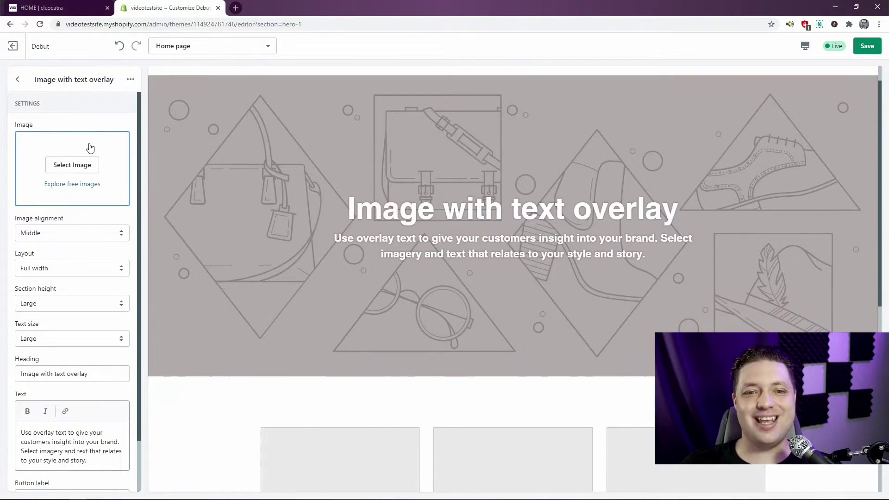
key(alt+Tab)
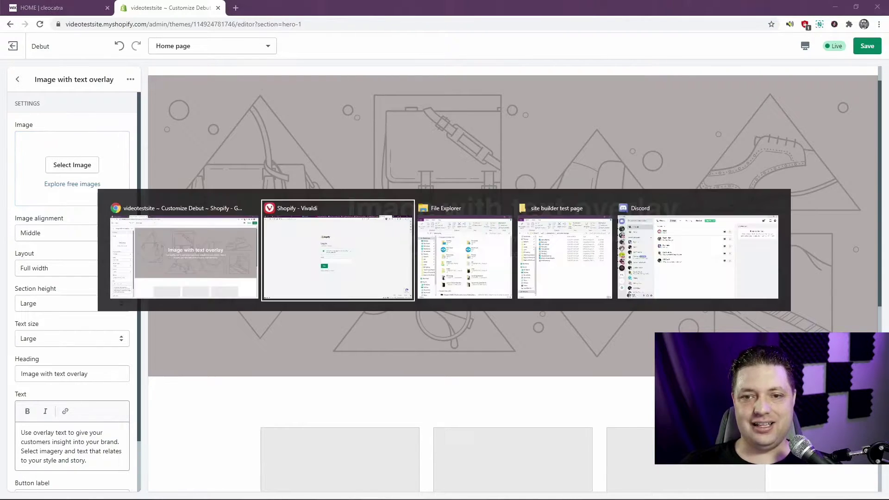
key(Tab)
key(Escape)
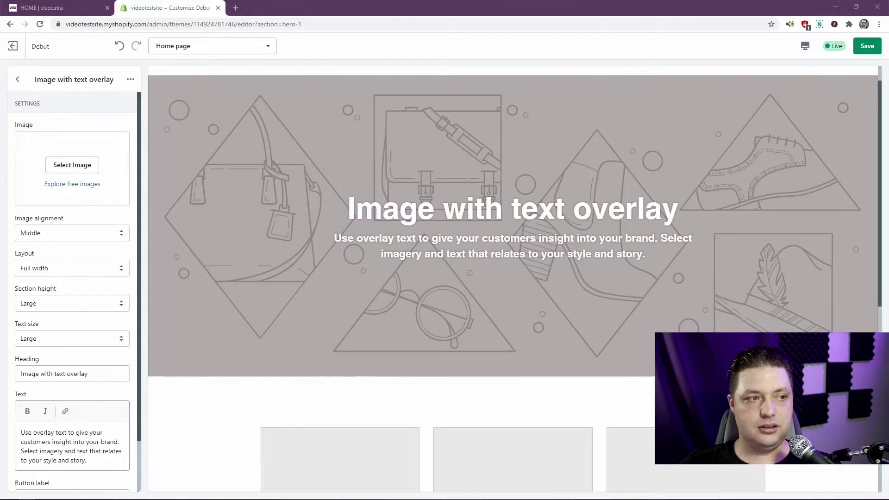
drag(0, 171, 118, 170)
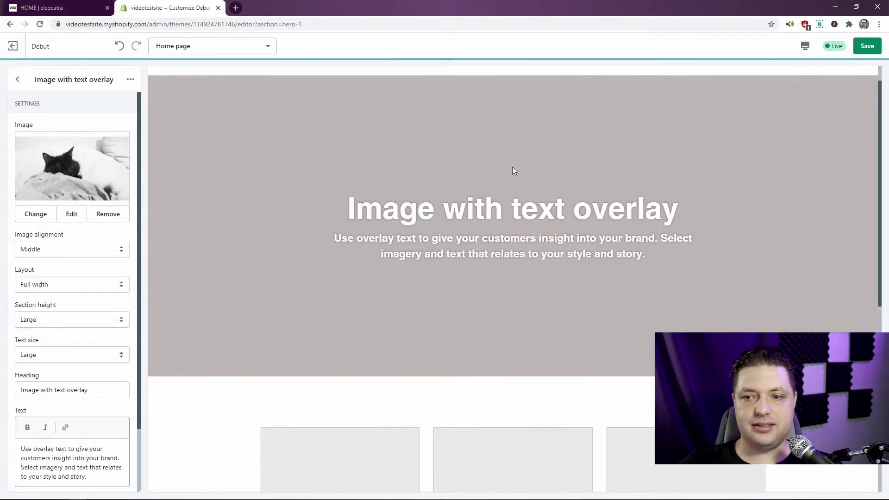
Step: Select the two hero paragraphs on the Wix cat site and return to Shopify
key(ctrl+shift+Tab)
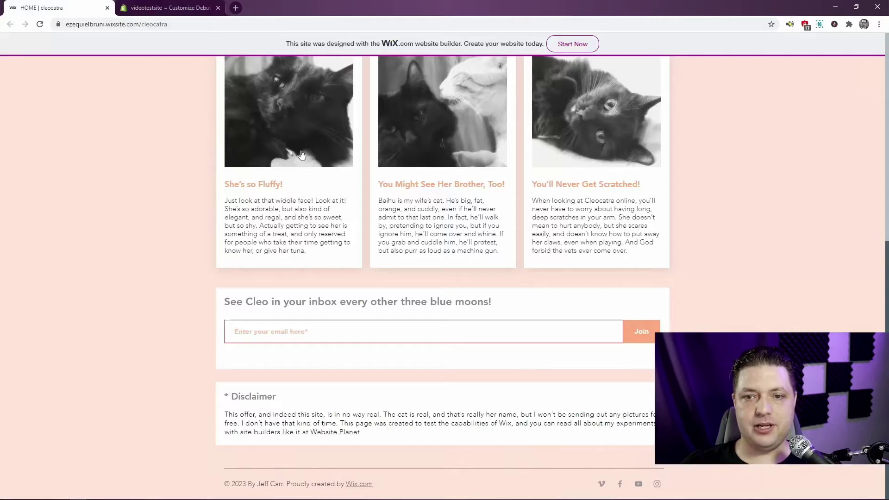
scroll(371, 172, up, 10)
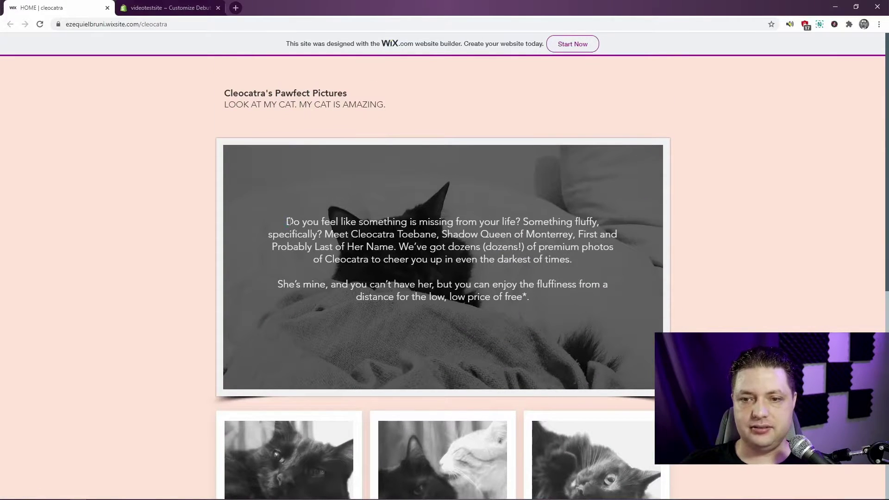
drag(301, 223, 595, 296)
key(ctrl+c)
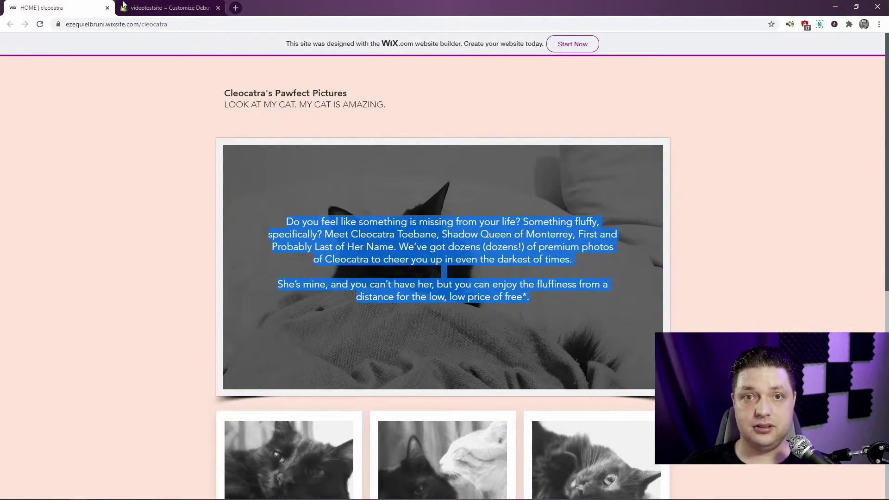
click(143, 8)
Step: Paste the cat intro paragraphs into the hero Text and clear the hero Heading
scroll(93, 314, down, 2)
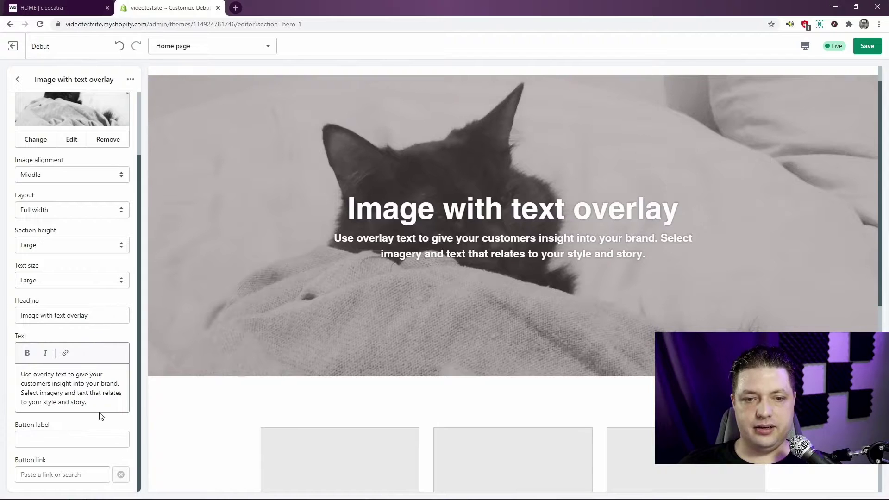
drag(107, 406, 20, 374)
key(ctrl+v)
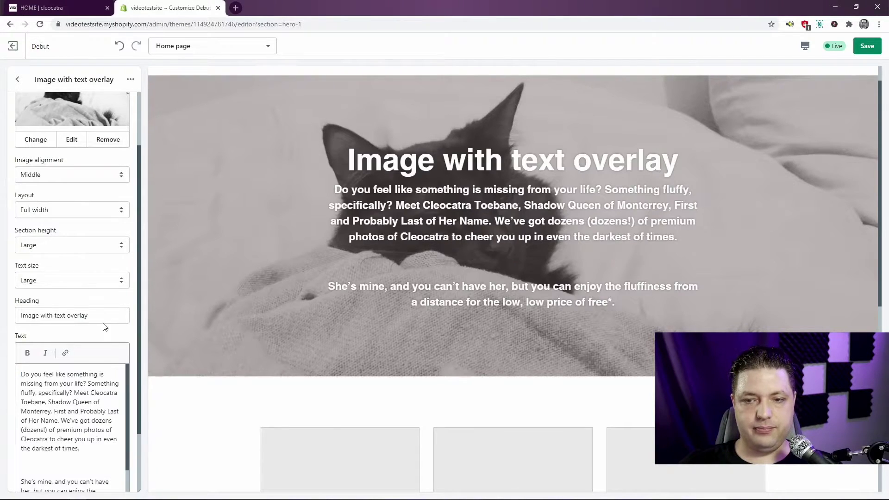
triple_click(92, 320)
key(BackSpace)
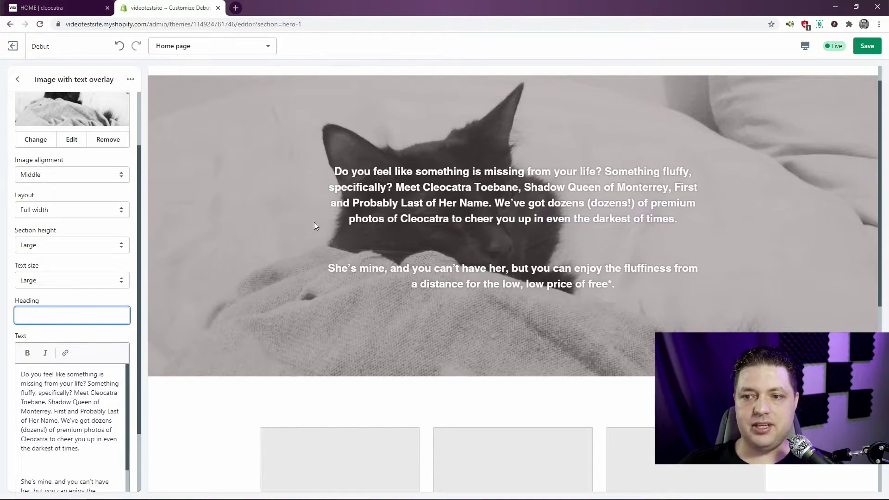
scroll(84, 245, down, 2)
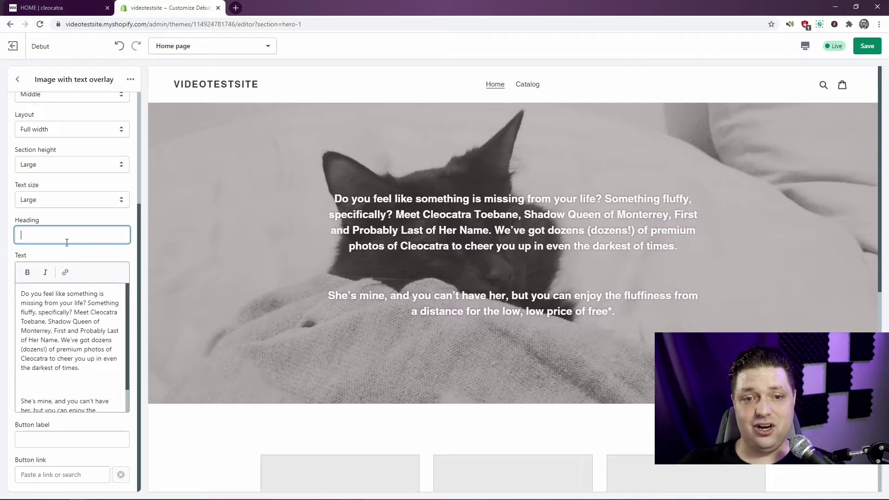
click(94, 194)
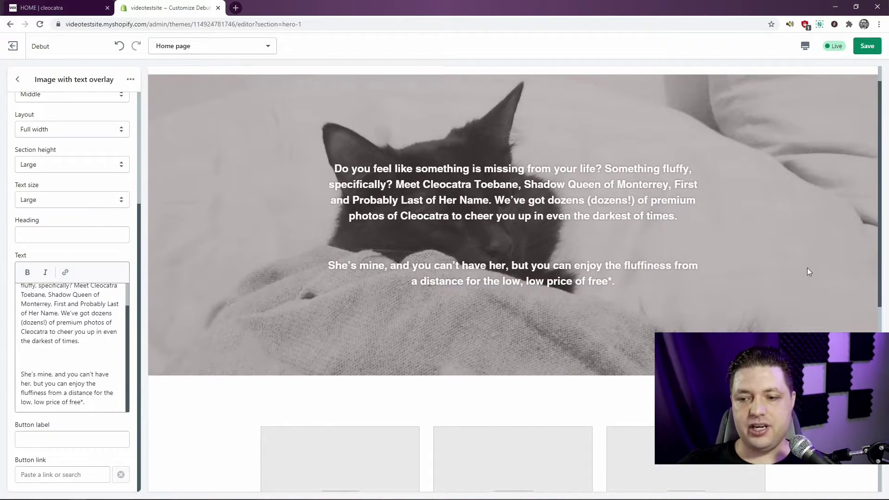
Step: Try the hero layout options, settling on Full width
scroll(389, 255, down, 4)
scroll(67, 273, up, 3)
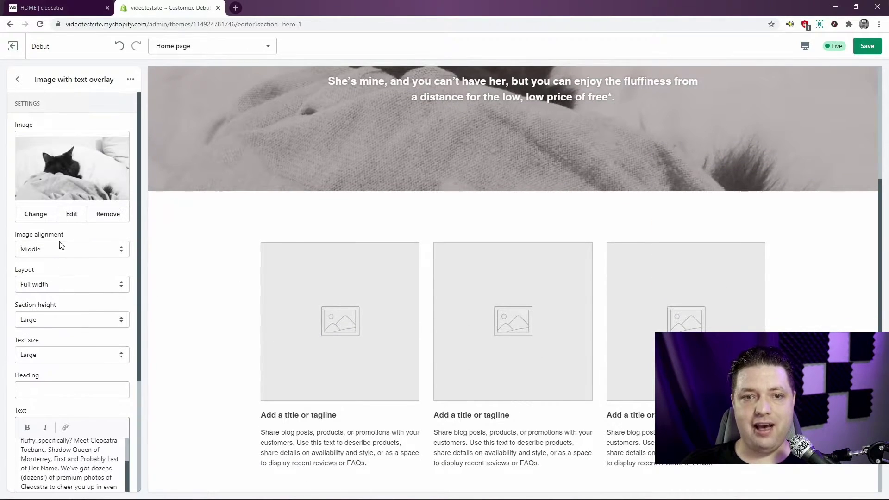
click(63, 283)
click(64, 287)
click(63, 284)
click(52, 303)
click(55, 291)
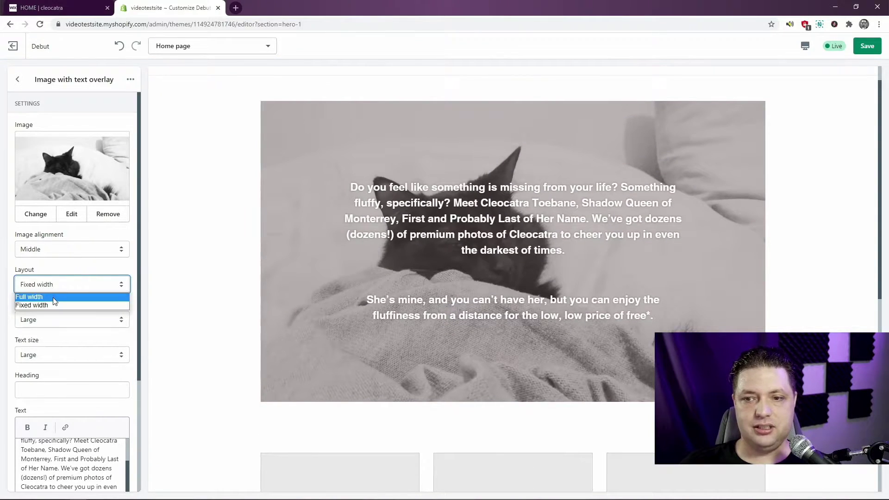
click(53, 299)
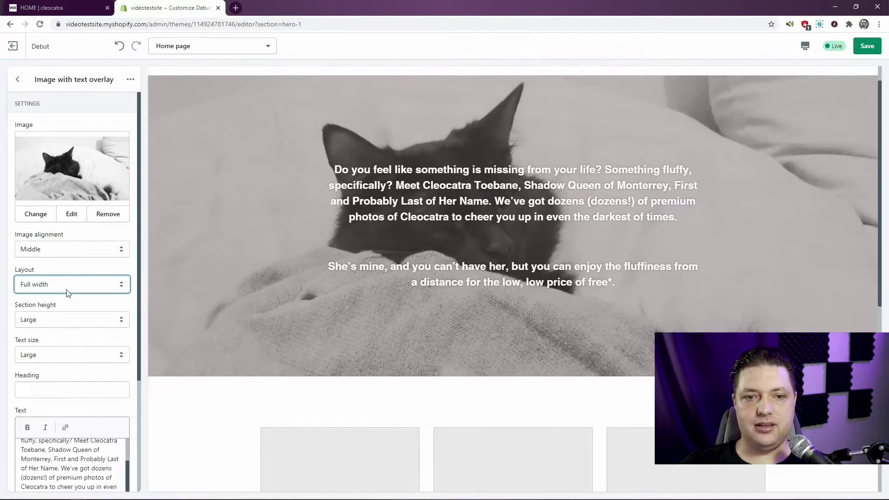
Step: Keep image alignment at middle and hero text size at Large after trying Medium
click(82, 252)
click(74, 271)
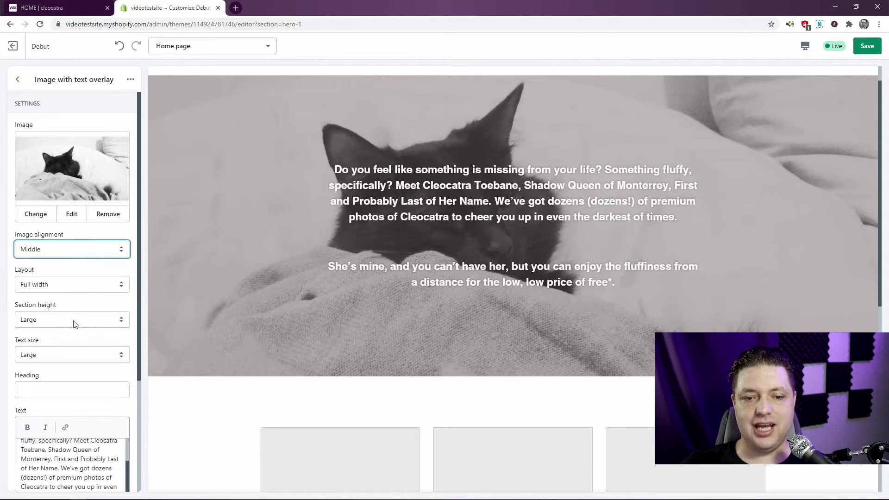
click(78, 356)
click(64, 365)
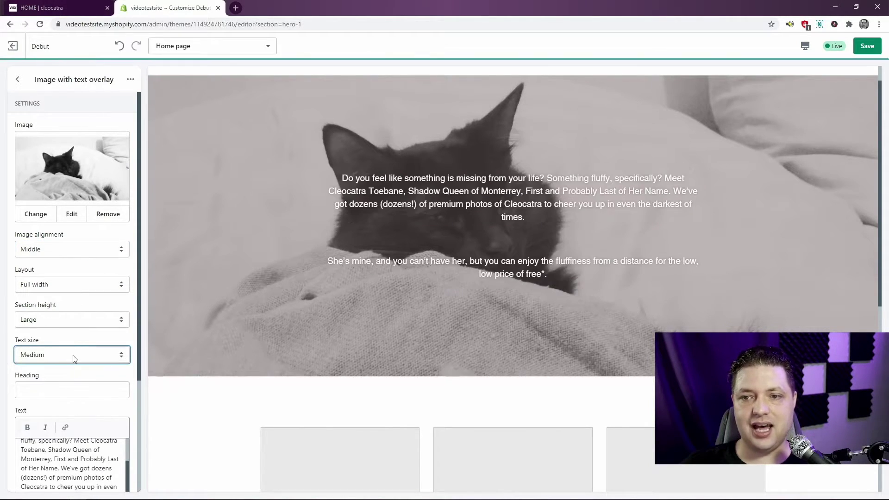
click(50, 355)
click(48, 373)
scroll(62, 384, down, 3)
scroll(62, 389, up, 5)
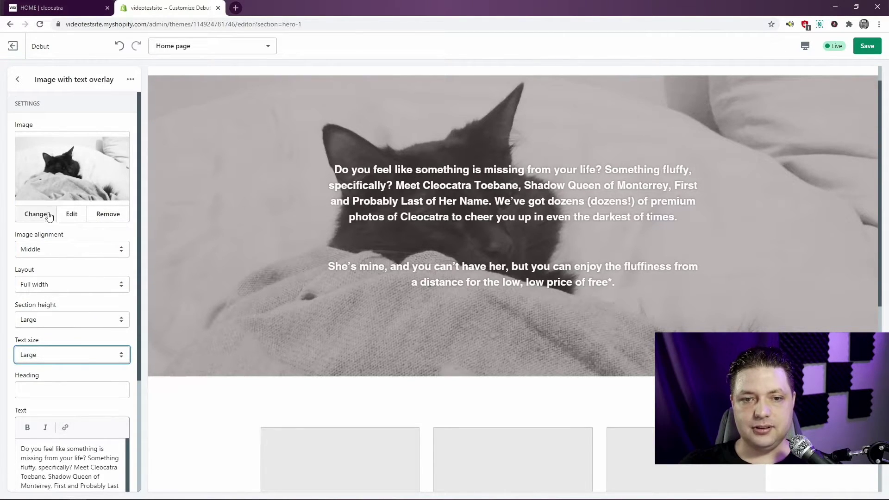
Step: Check the hero image's alt text and image library, leaving both unchanged
click(75, 212)
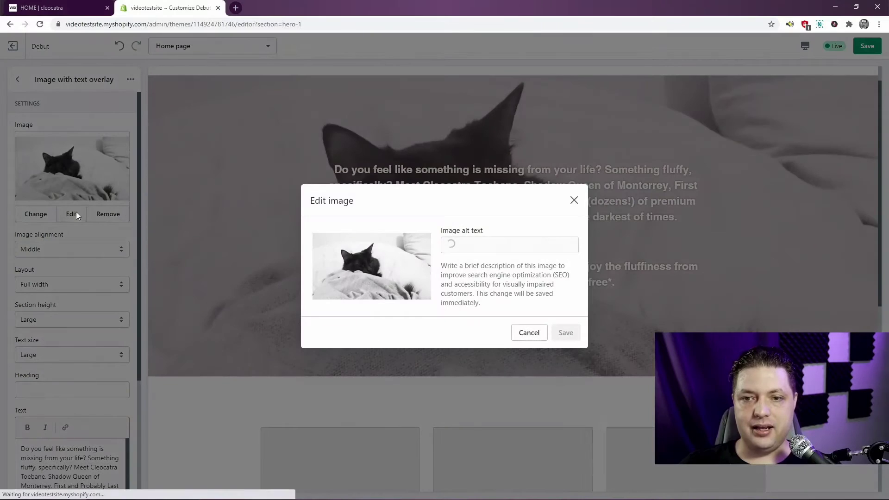
click(573, 200)
click(36, 214)
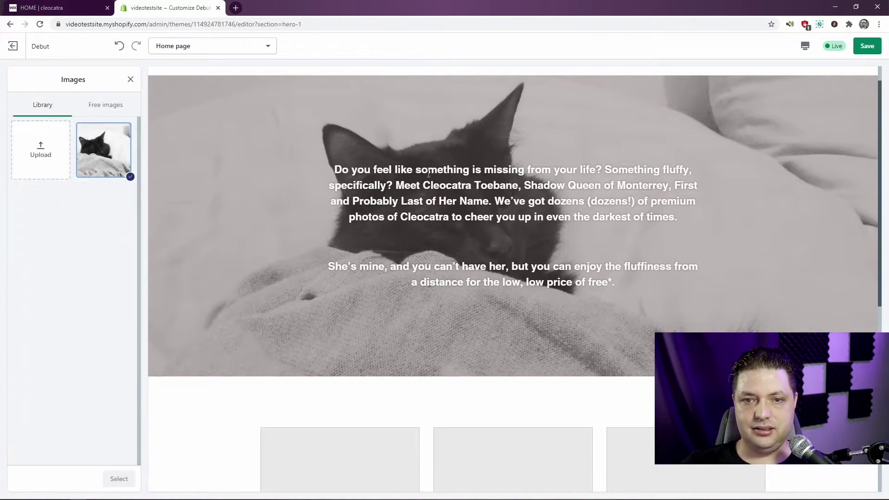
click(146, 99)
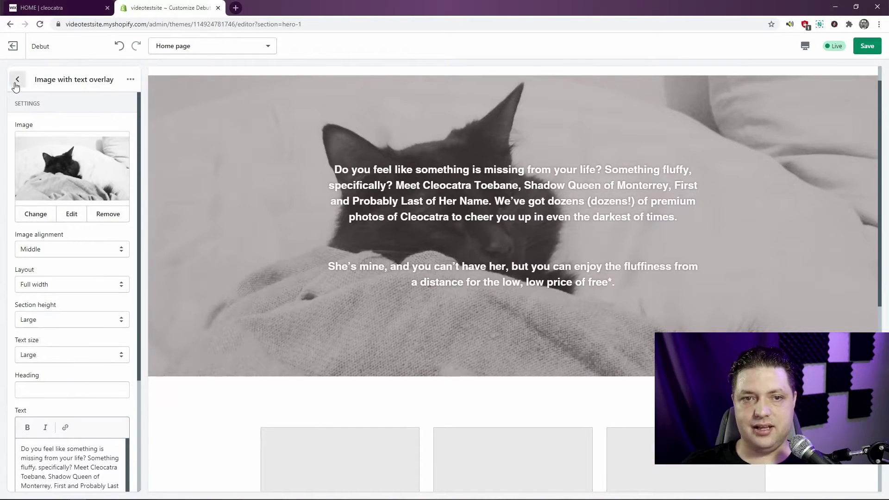
click(14, 79)
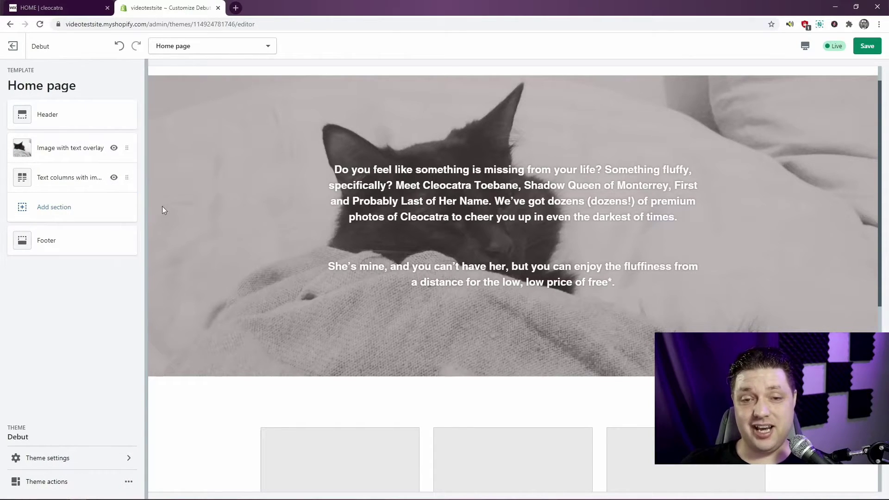
Step: Look through the Text columns with images and first column settings, then return to the section list
click(77, 182)
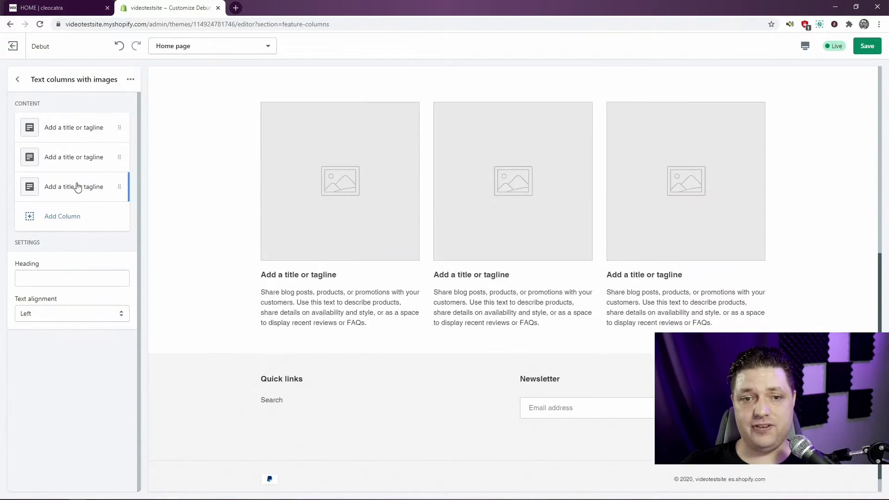
click(84, 135)
click(18, 79)
click(18, 80)
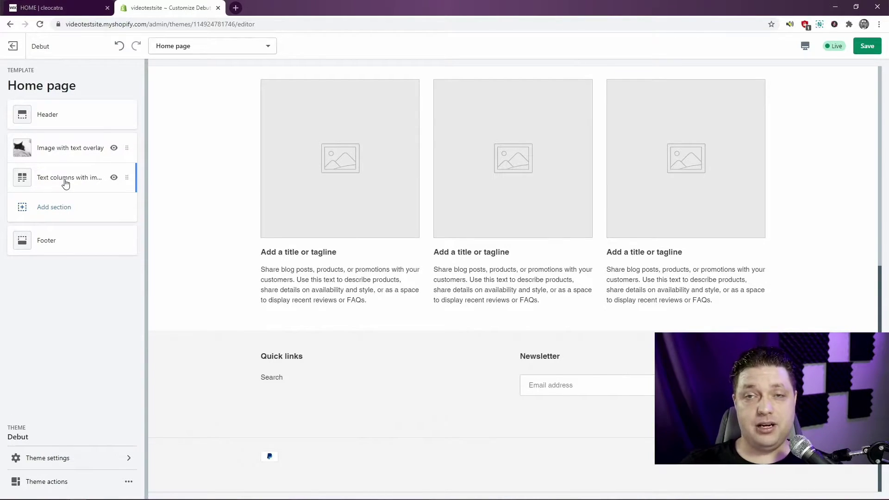
scroll(313, 245, up, 3)
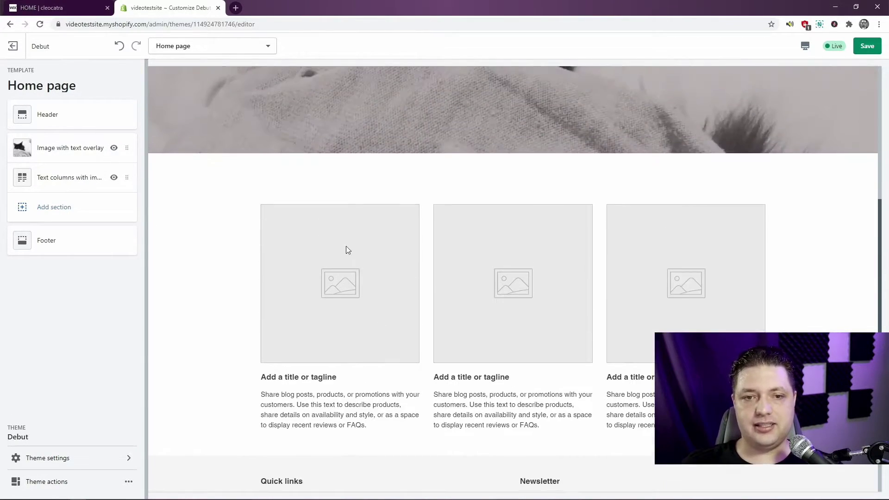
scroll(378, 236, up, 5)
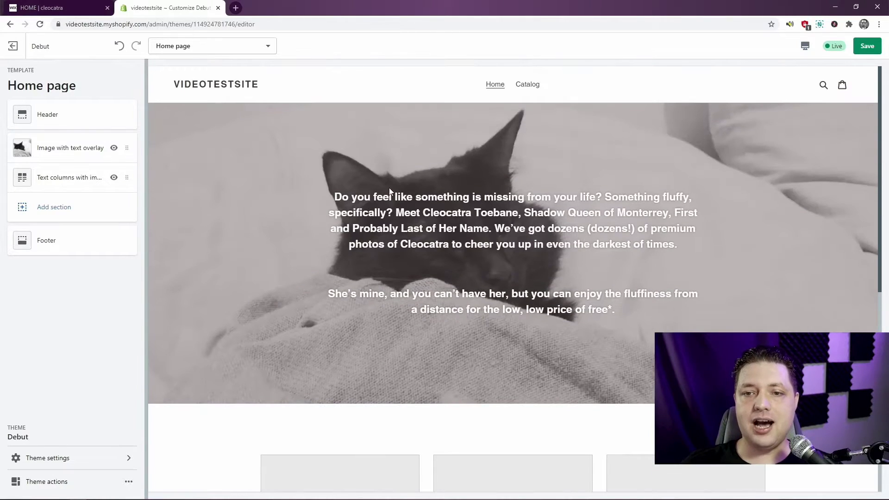
click(42, 147)
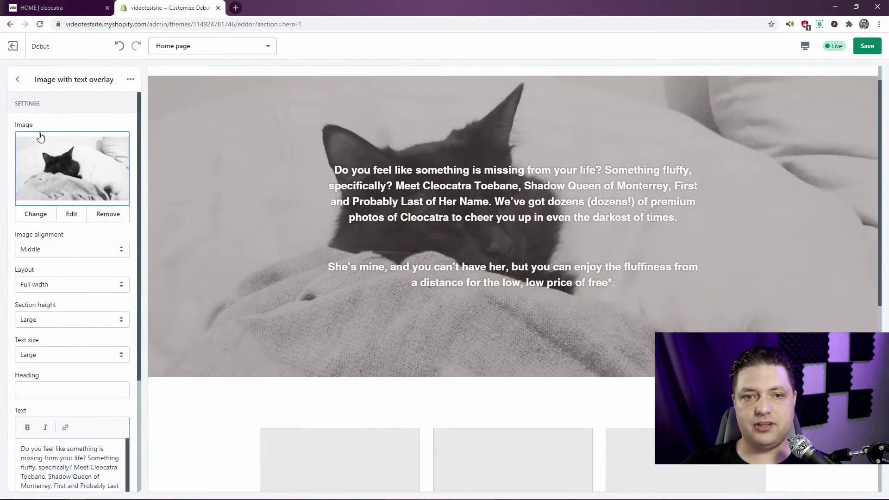
click(17, 79)
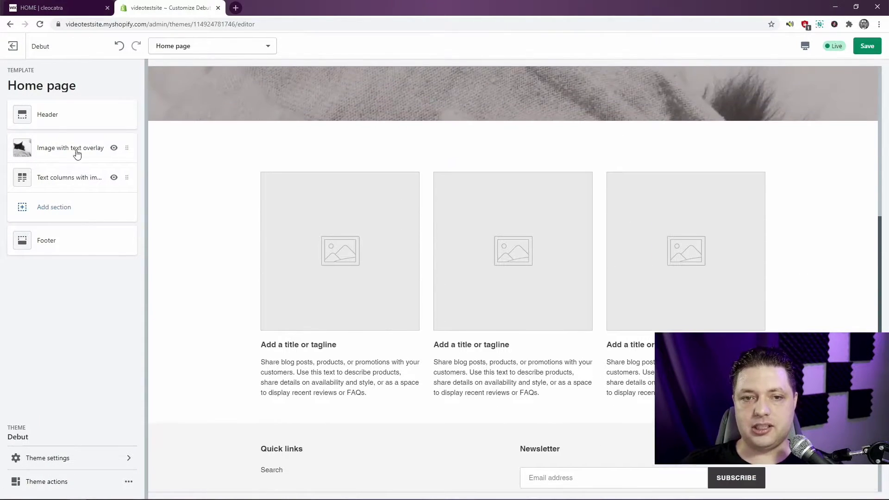
click(54, 177)
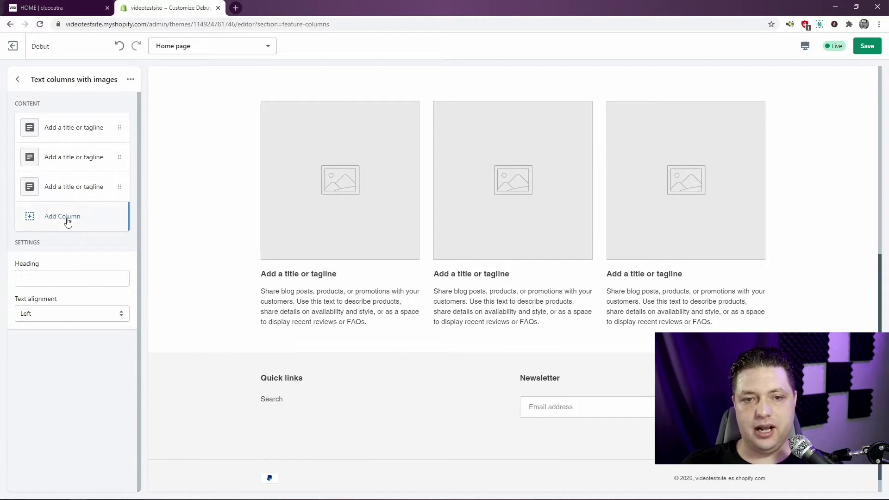
click(64, 217)
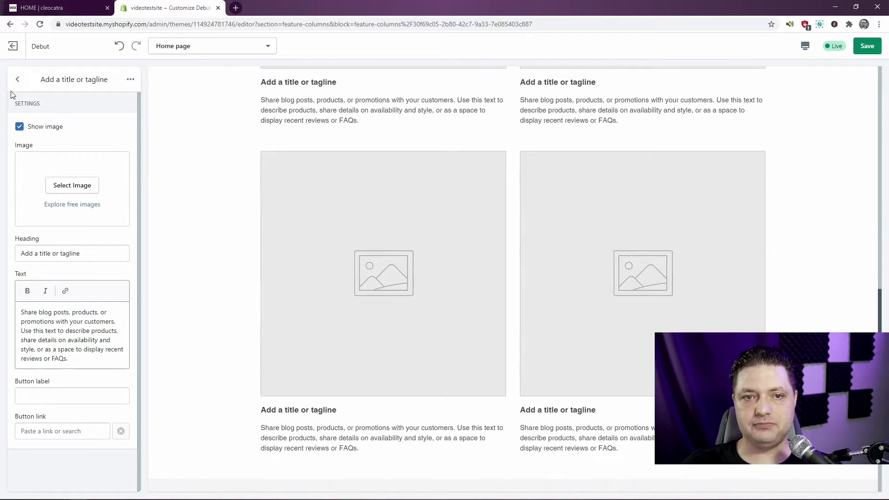
click(18, 79)
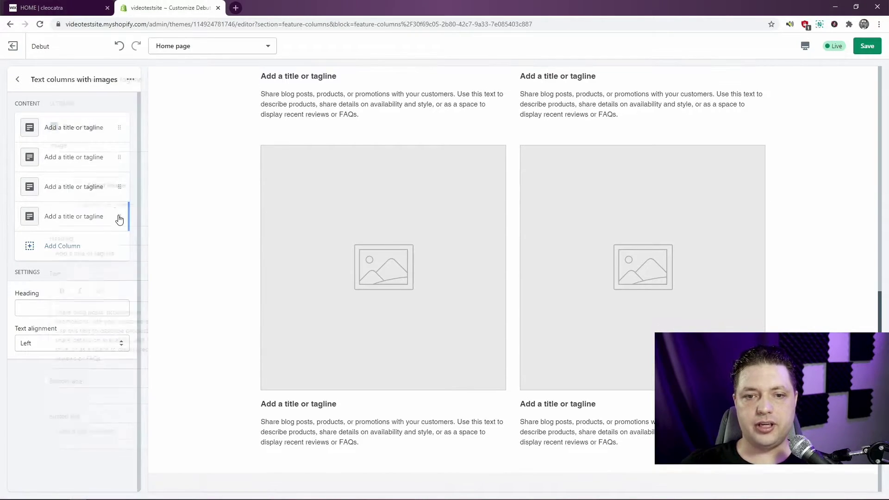
click(119, 217)
click(131, 79)
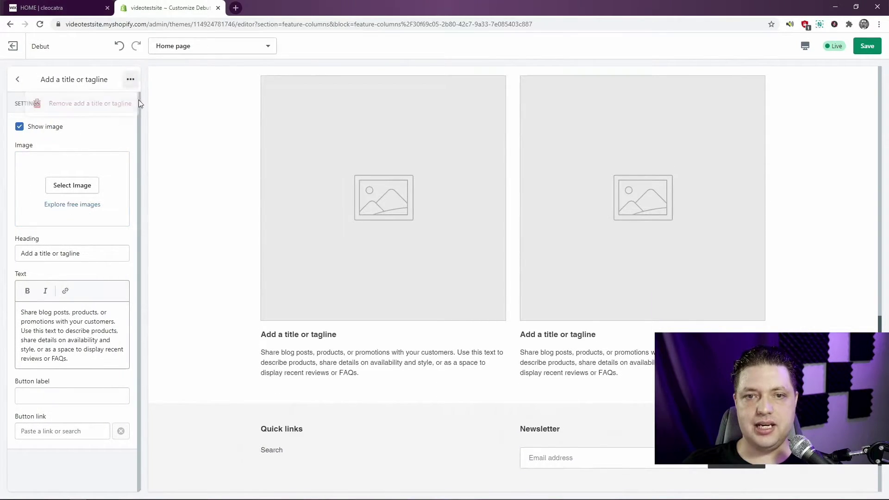
click(106, 104)
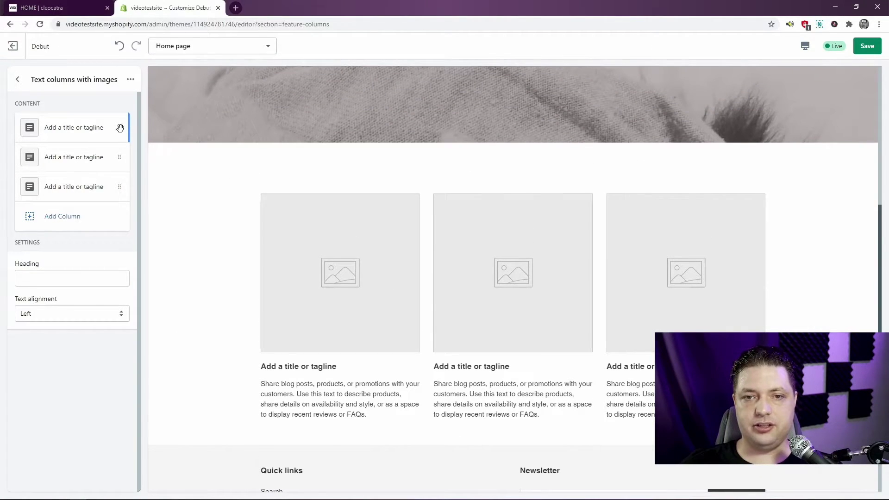
Step: Upload a new cat photo to the first column's image library without applying it
click(120, 129)
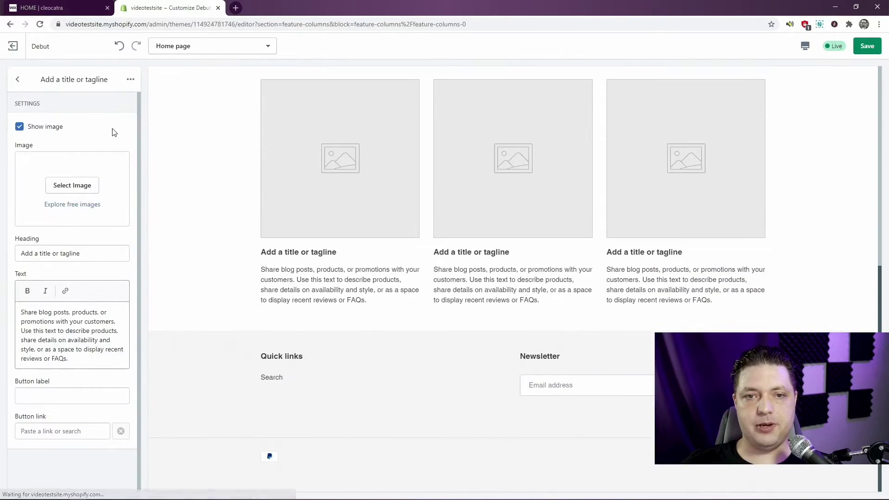
click(66, 186)
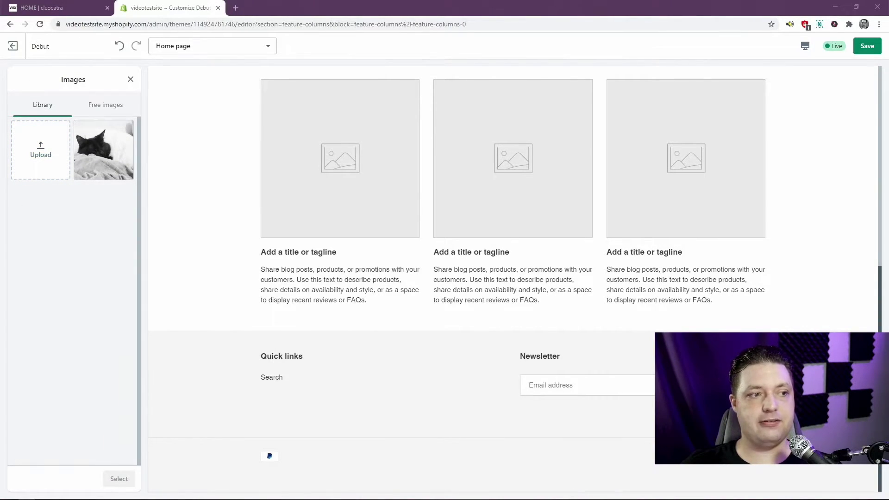
drag(84, 166, 27, 154)
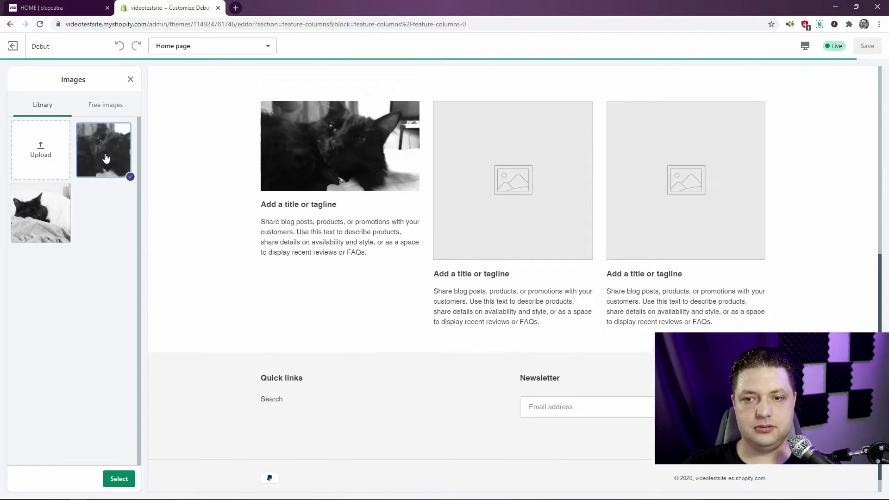
click(106, 158)
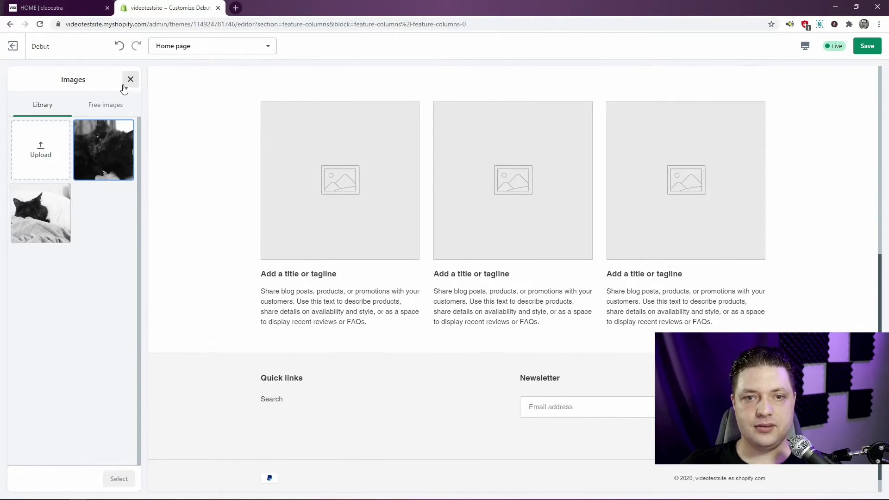
click(130, 79)
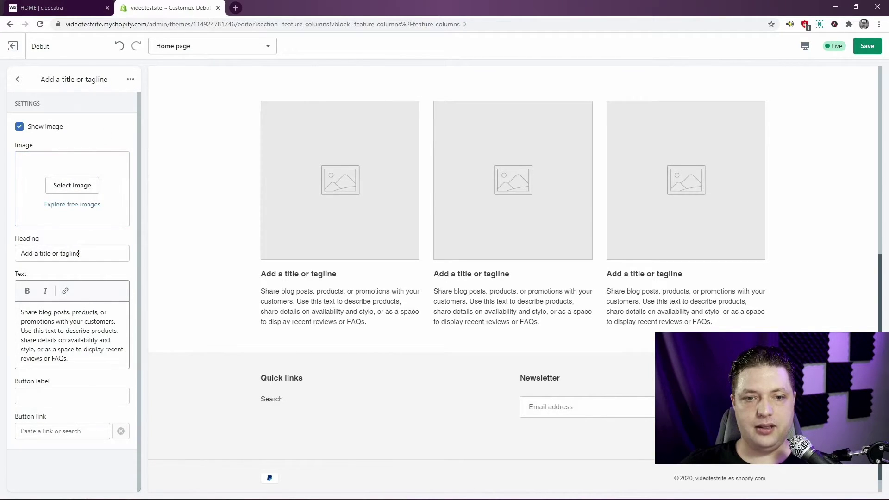
Step: Paste 'She's so Fluffy!' from the Wix site as the first column heading
click(71, 5)
scroll(446, 386, down, 4)
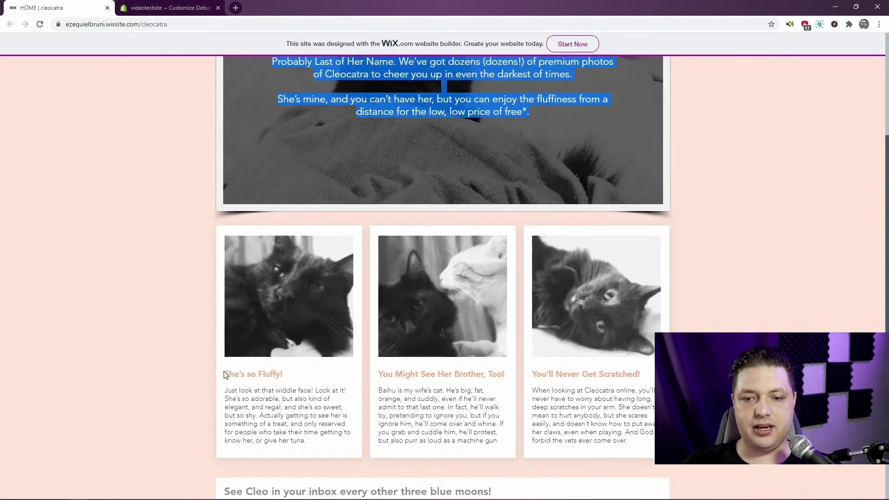
drag(225, 374, 309, 373)
key(ctrl+c)
click(168, 7)
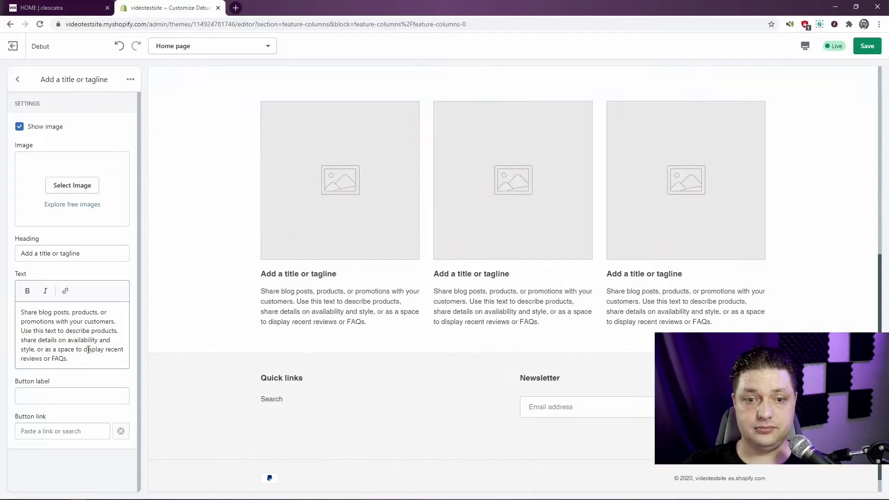
triple_click(60, 254)
key(ctrl+v)
Step: Replace the column's placeholder text with the Wix widdle-face paragraph
click(56, 8)
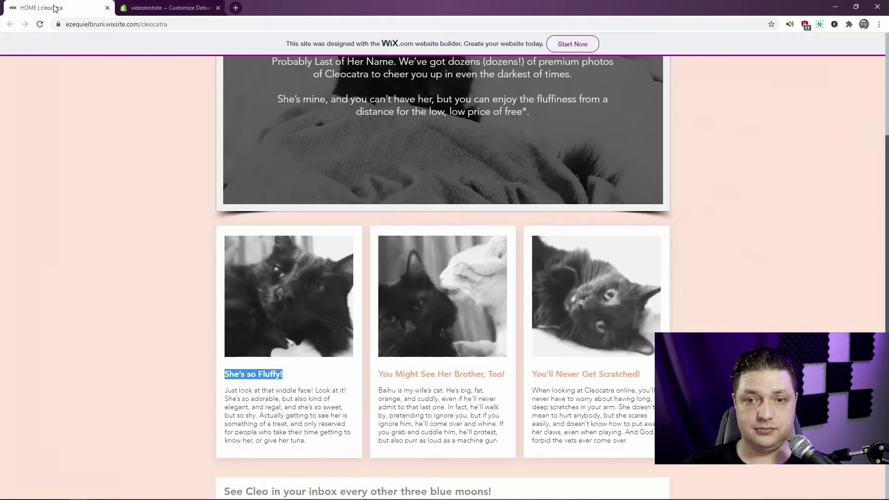
drag(225, 391, 351, 459)
key(ctrl+c)
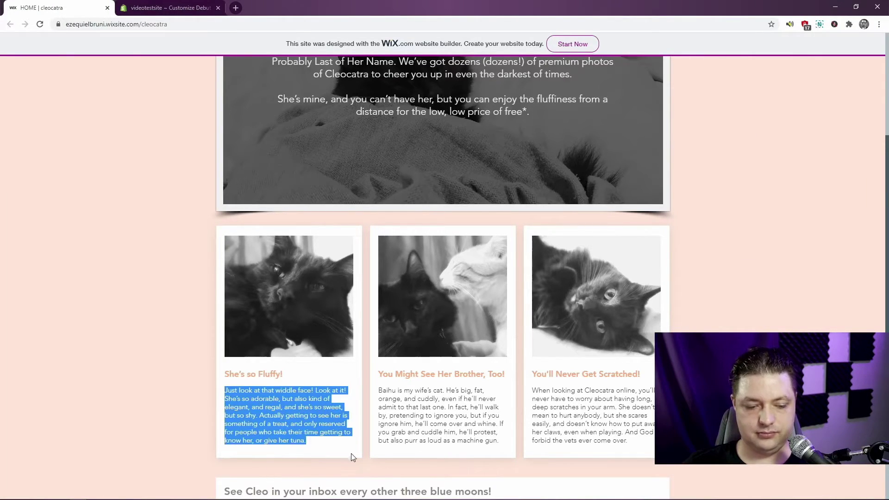
click(174, 7)
drag(80, 371, 241, 304)
key(ctrl+v)
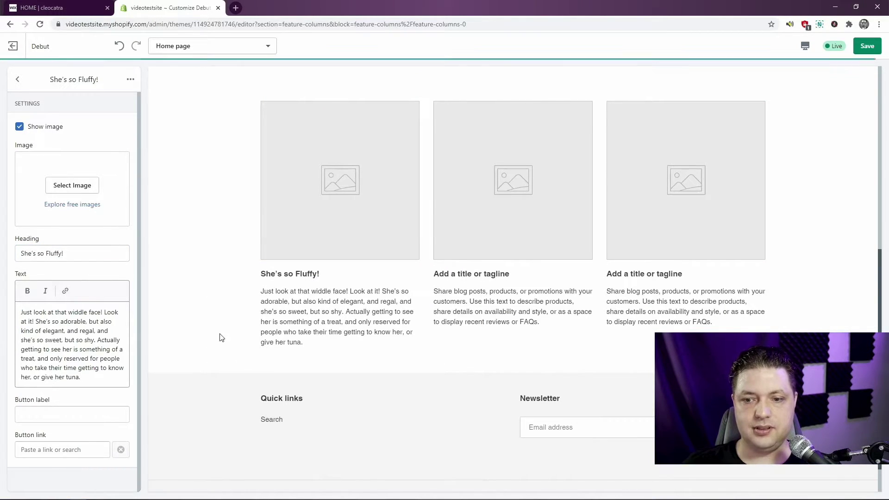
scroll(249, 336, down, 1)
scroll(248, 337, up, 5)
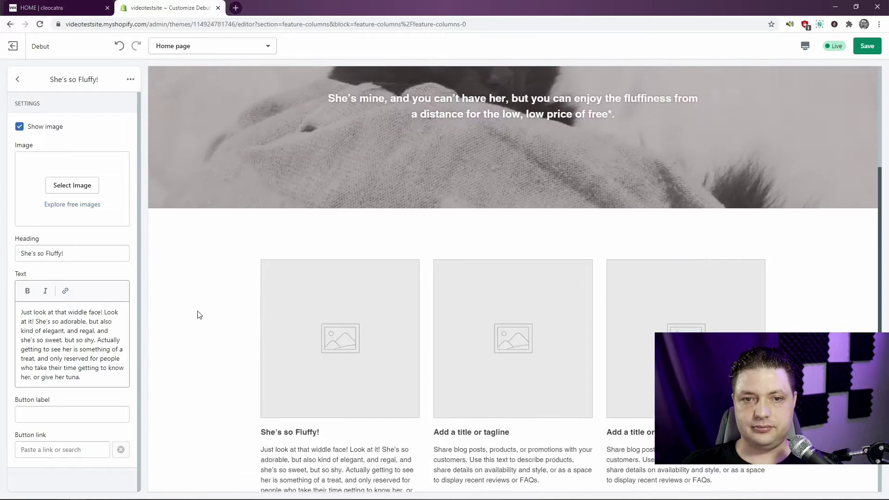
click(18, 79)
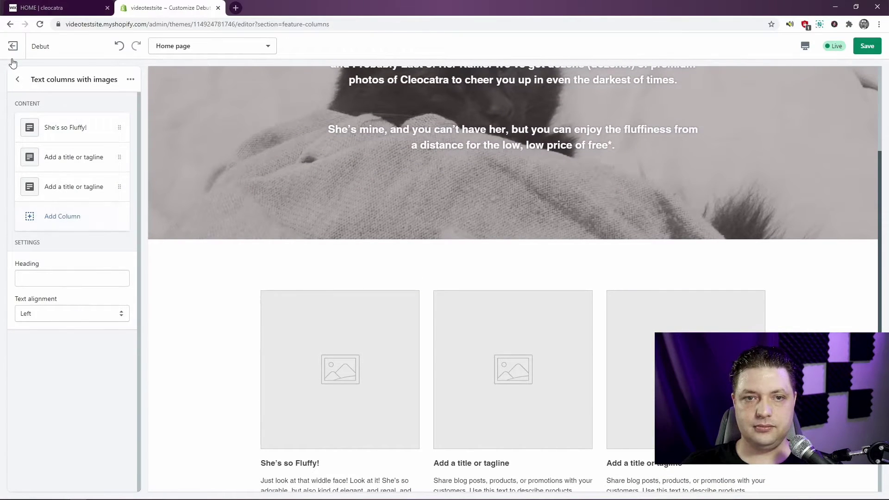
Step: Add a Newsletter signup section to the home page below the text columns
click(18, 79)
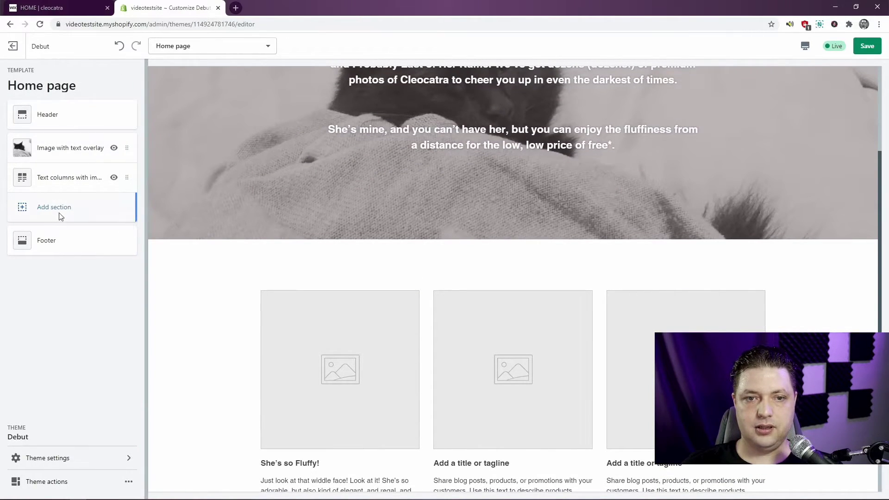
click(58, 213)
scroll(54, 353, down, 5)
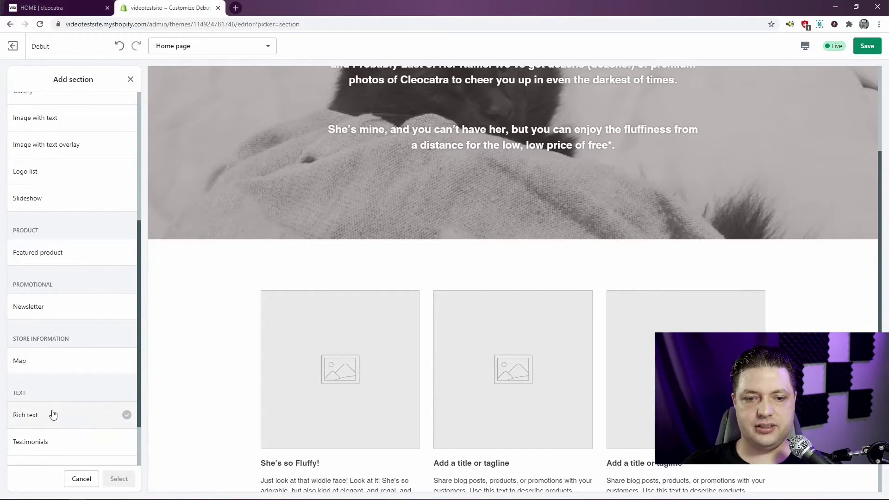
scroll(51, 407, down, 2)
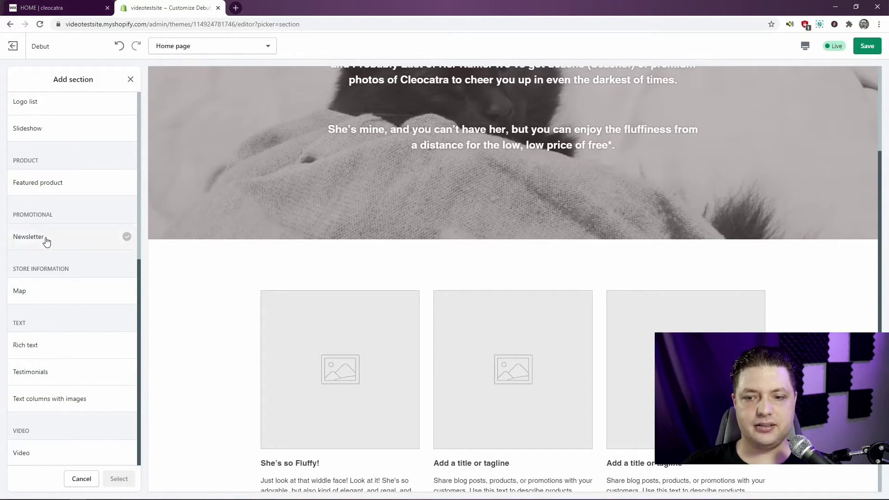
click(47, 239)
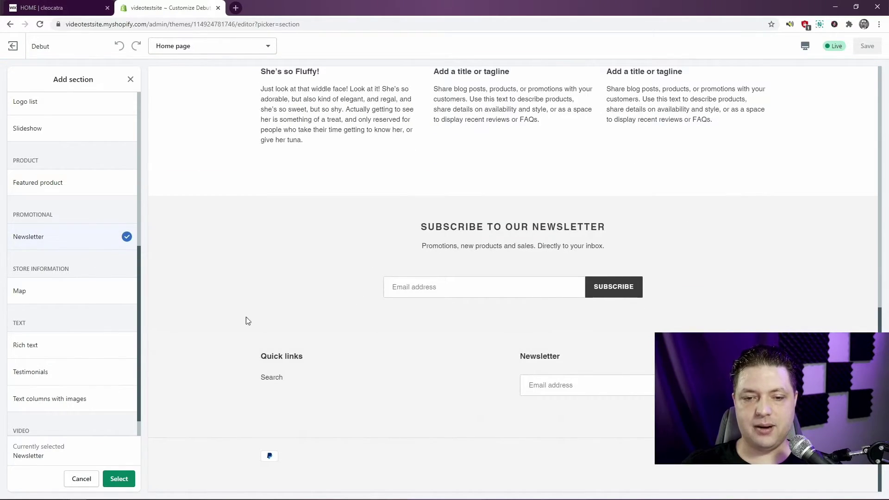
click(119, 478)
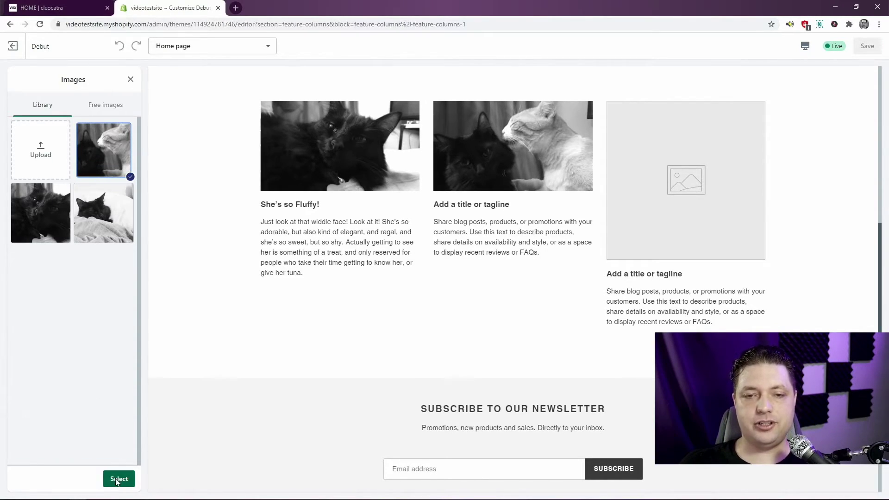
Step: Apply the two-cats photo to the second column, then bring up the Wix cat site for reference
click(118, 479)
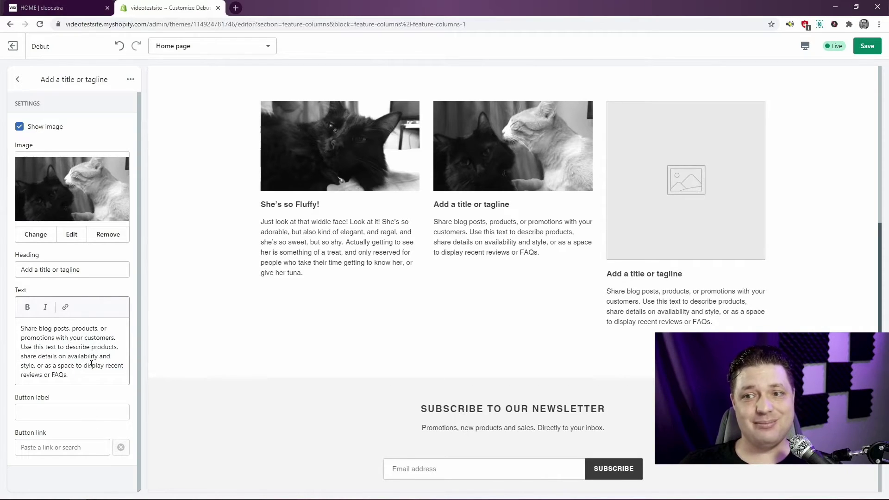
scroll(411, 350, down, 2)
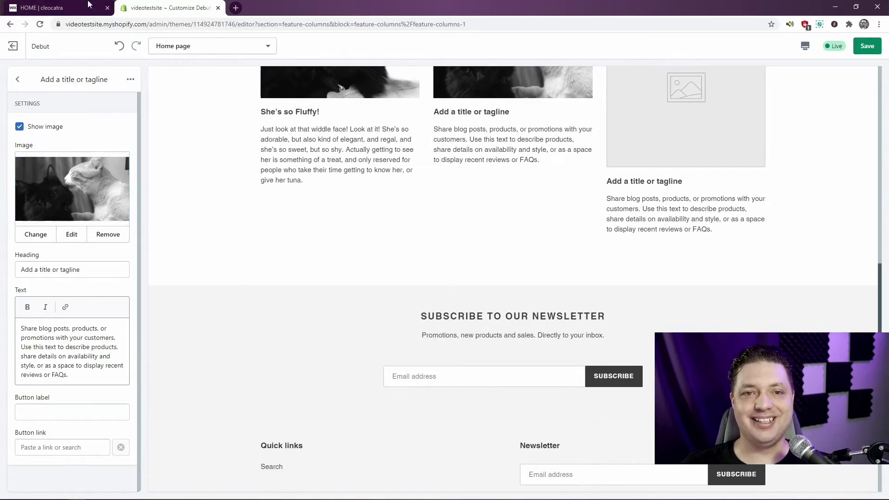
click(58, 8)
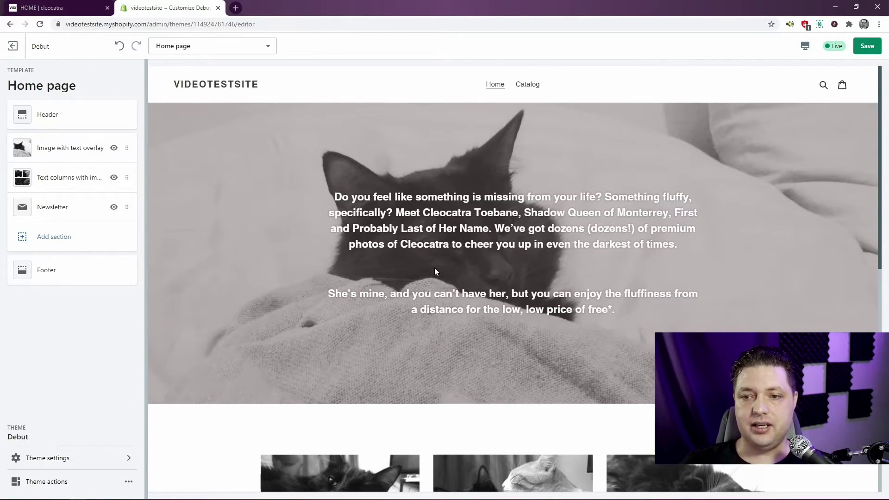
Step: Compare the homepage against the Wix cat site, then save the Debut theme changes
scroll(434, 271, down, 10)
key(ctrl+shift+Tab)
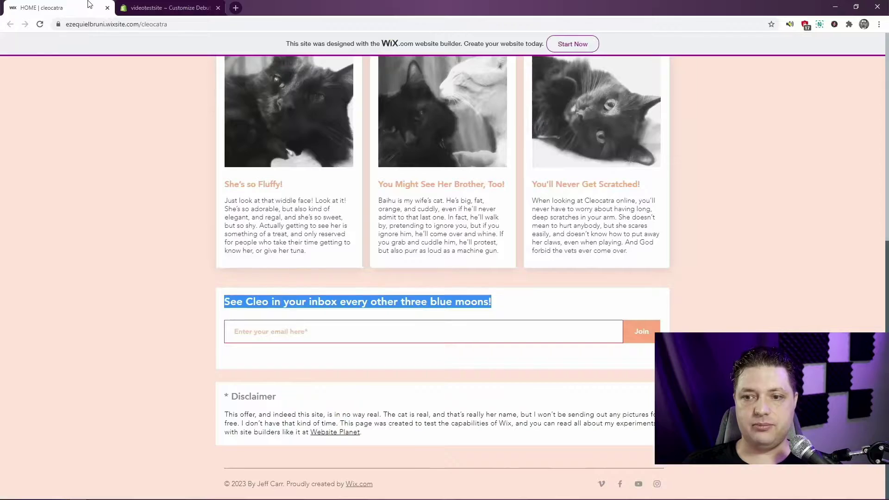
scroll(512, 271, up, 4)
scroll(511, 272, up, 4)
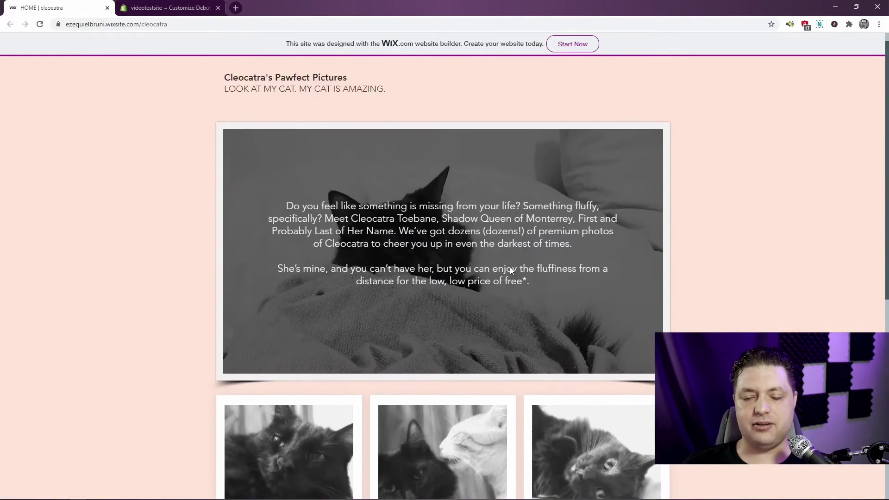
scroll(510, 266, down, 7)
click(182, 5)
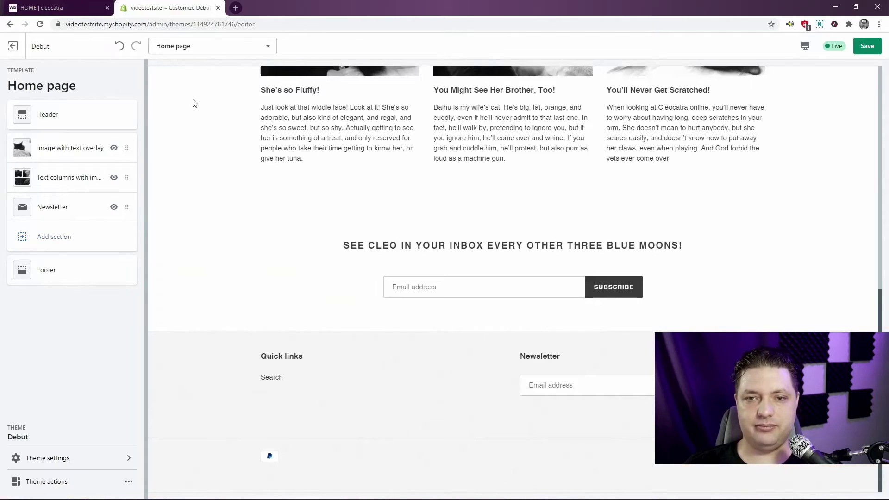
scroll(541, 274, up, 10)
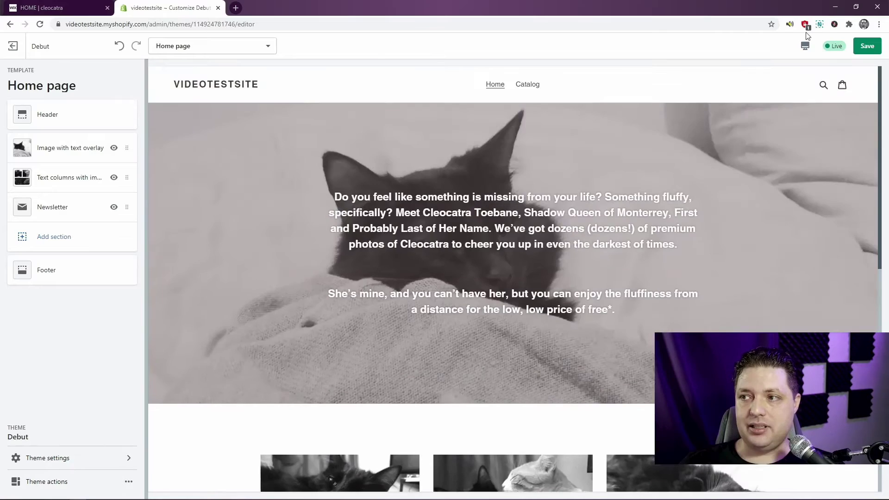
click(867, 45)
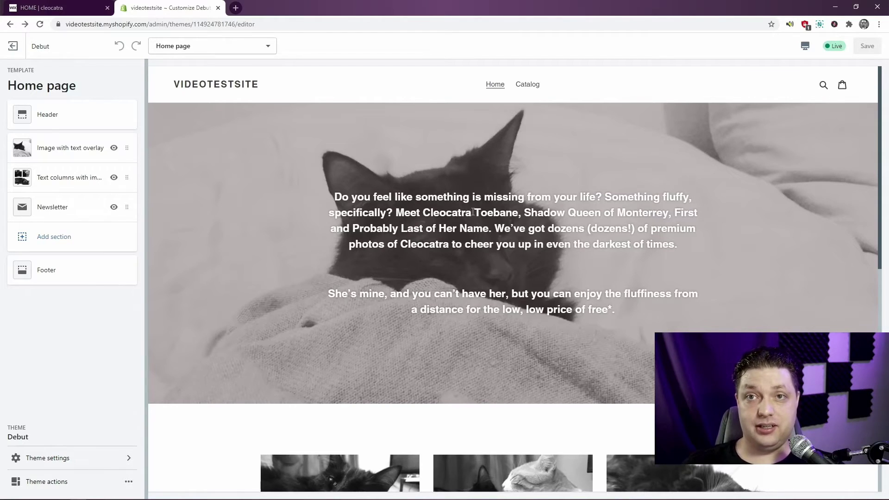
Step: Exit the theme editor, check the homepage on the live storefront, and return to Themes
click(15, 50)
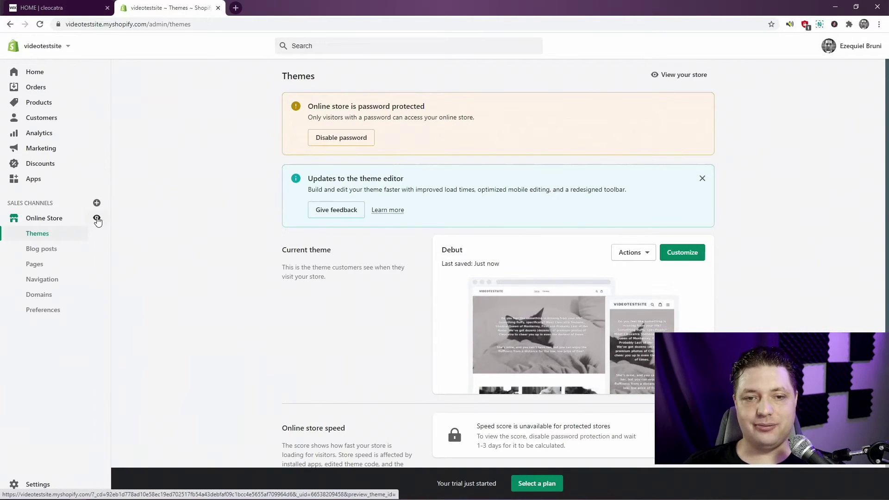
click(97, 219)
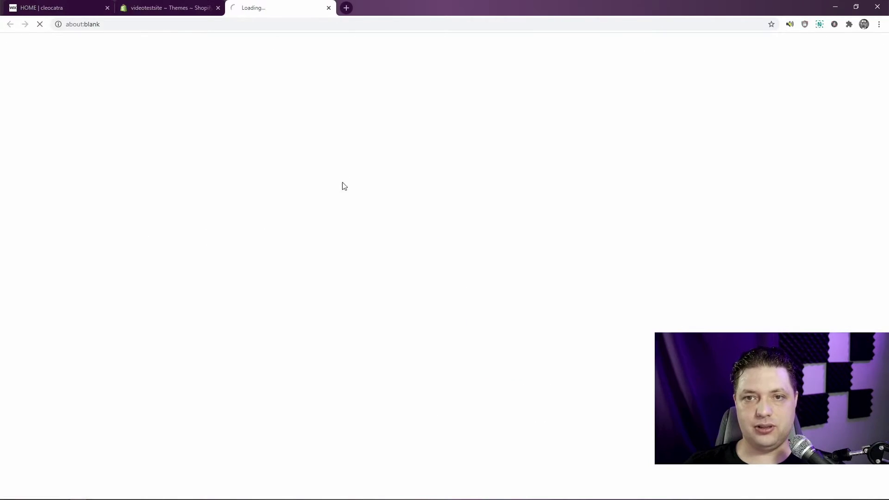
scroll(330, 55, down, 9)
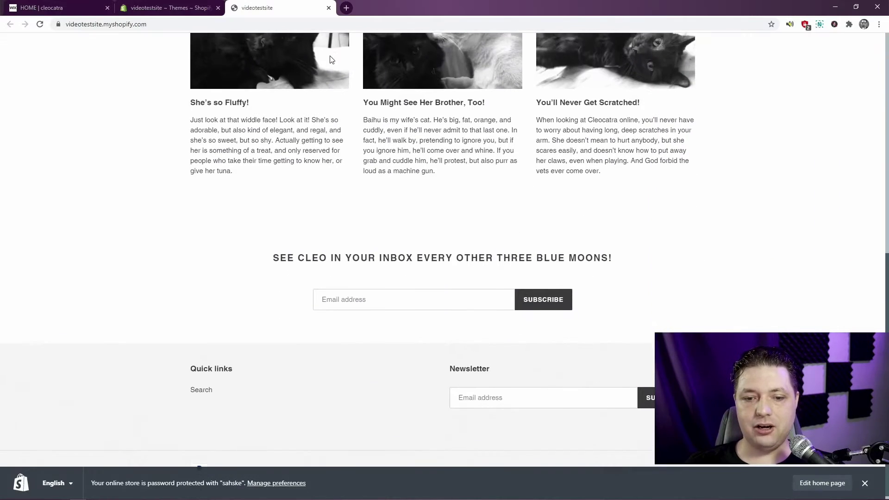
scroll(444, 250, up, 8)
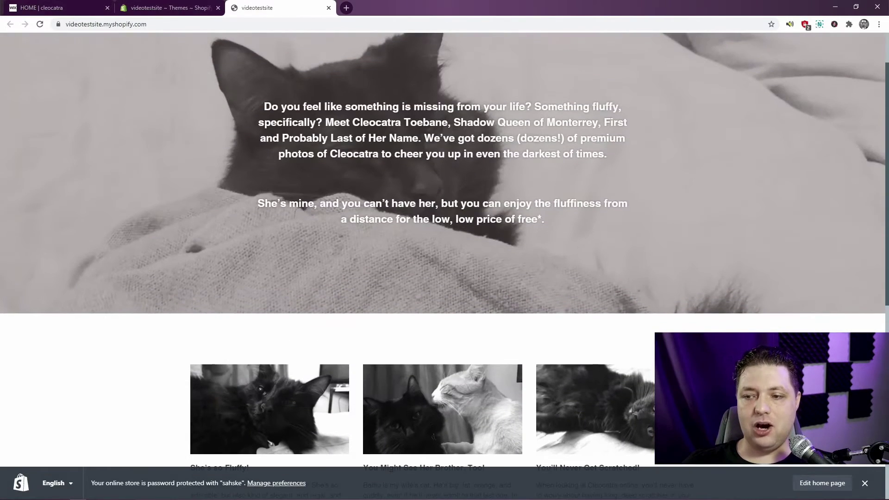
click(864, 483)
scroll(693, 174, down, 8)
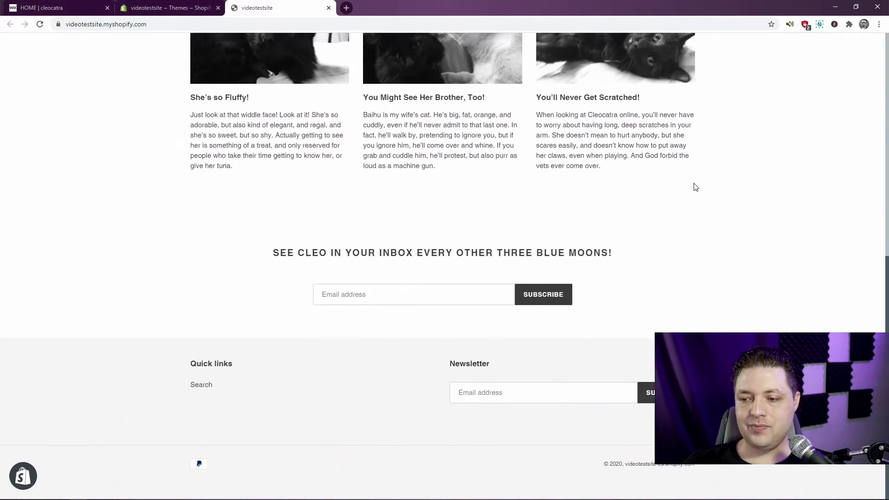
scroll(695, 195, up, 9)
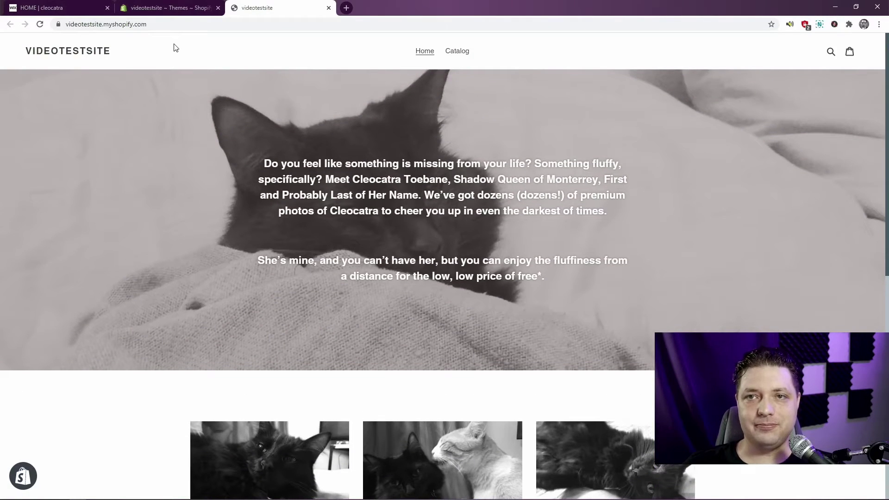
click(171, 10)
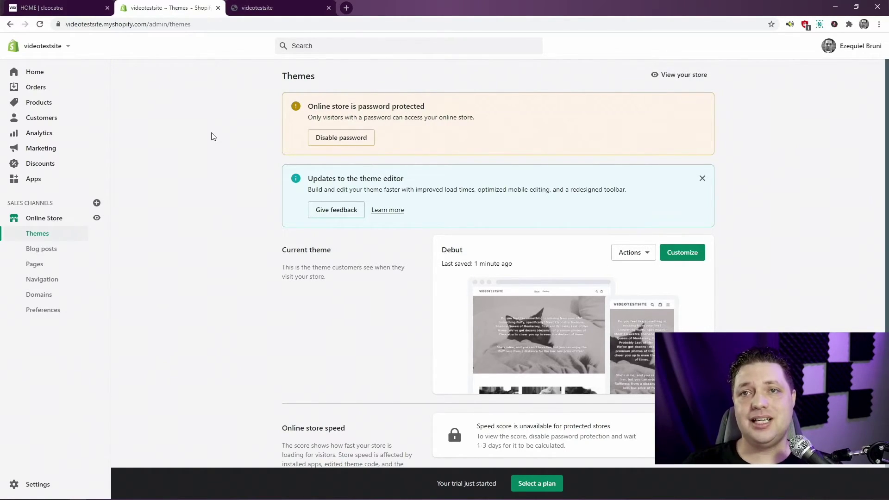
Step: Create a new page titled About Us
click(51, 259)
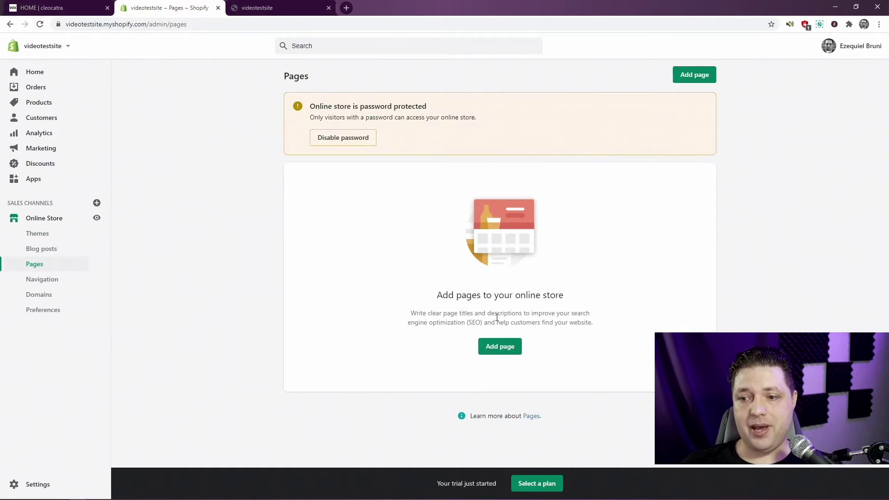
click(499, 351)
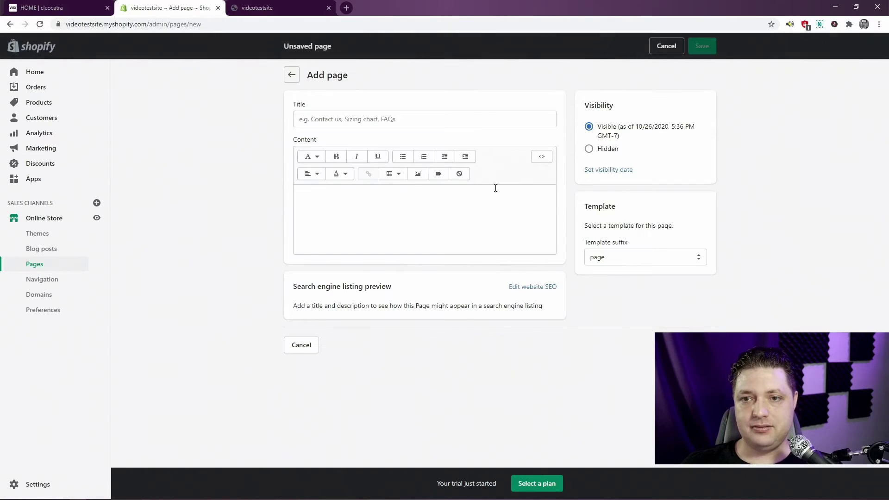
click(383, 119)
text(About Us)
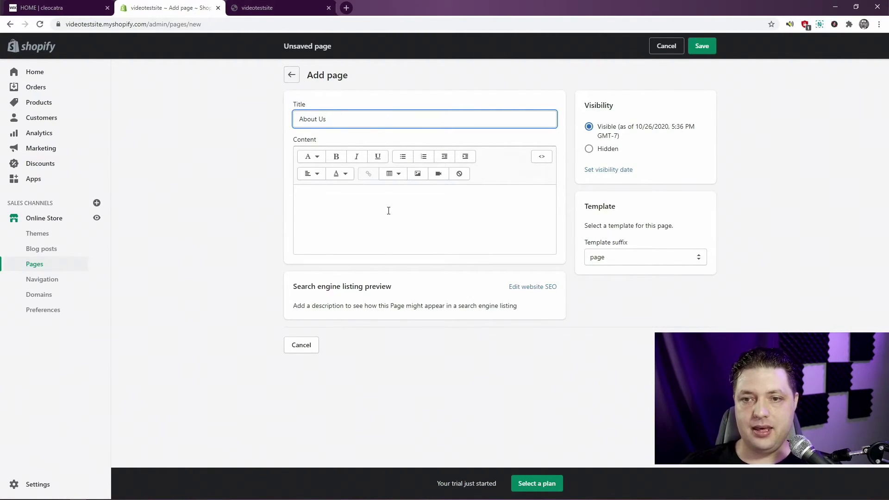
click(389, 210)
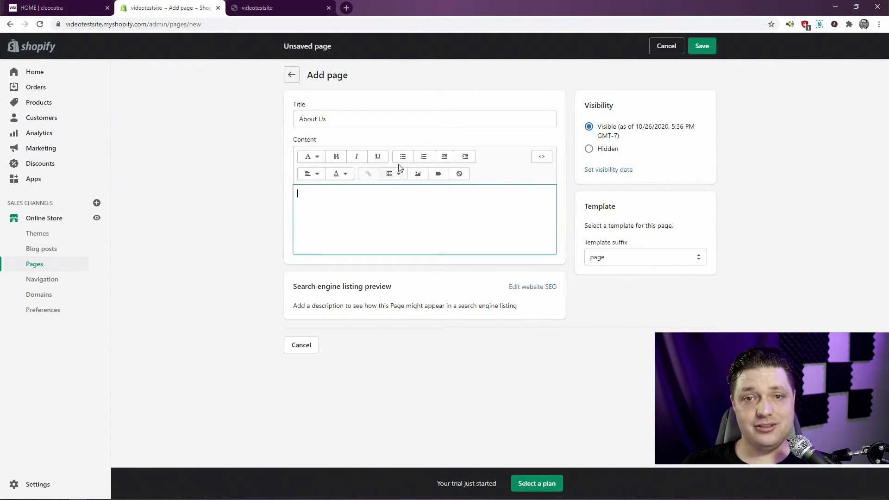
Step: Paste the Wix Disclaimer heading and paragraph into the content, replacing Wix with Shopify
click(60, 8)
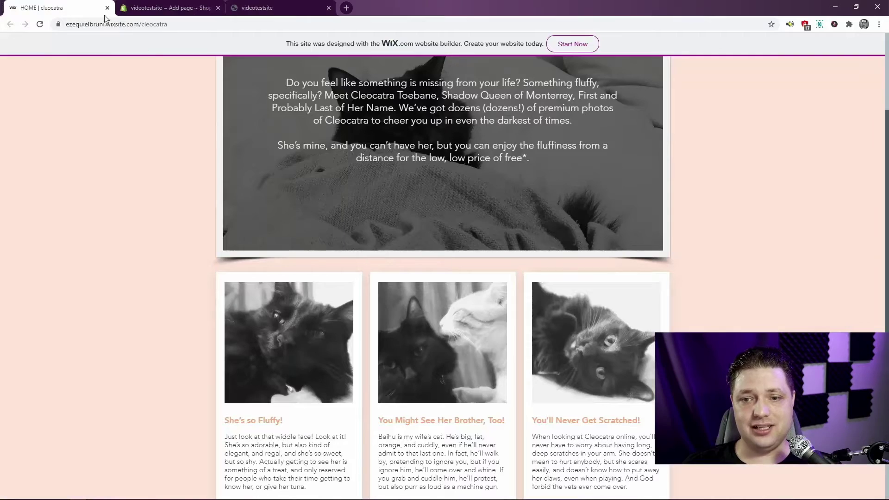
scroll(402, 290, down, 5)
drag(226, 393, 421, 443)
key(ctrl+c)
click(167, 8)
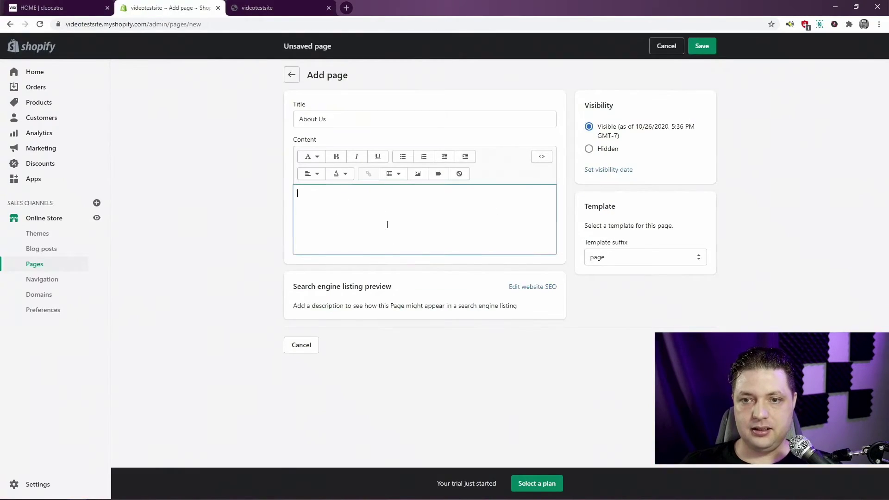
key(ctrl+v)
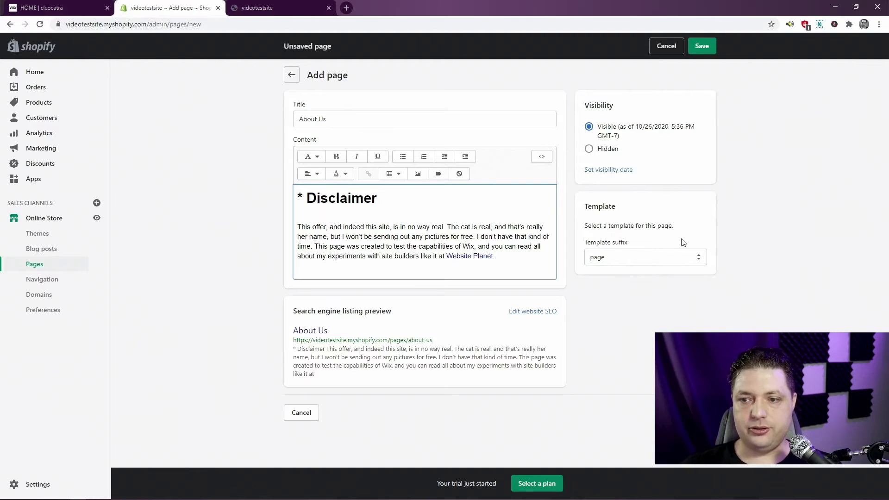
key(ctrl+shift+Left)
text(Shopify)
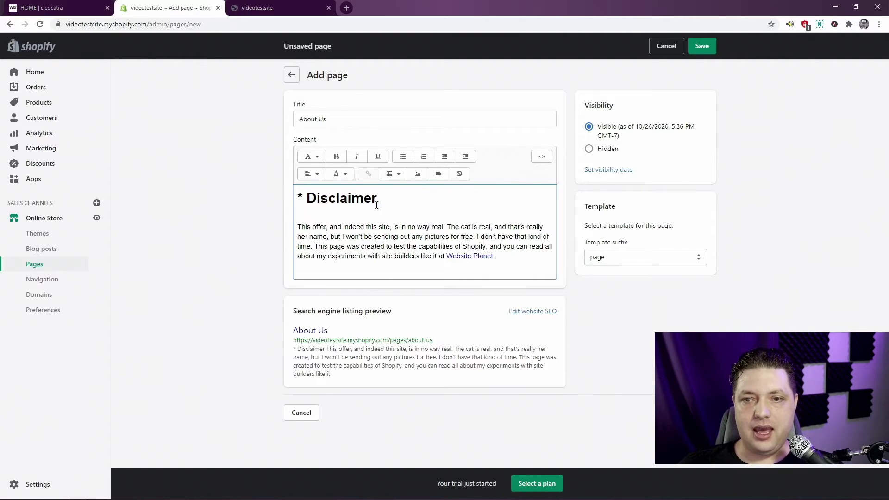
key(Return)
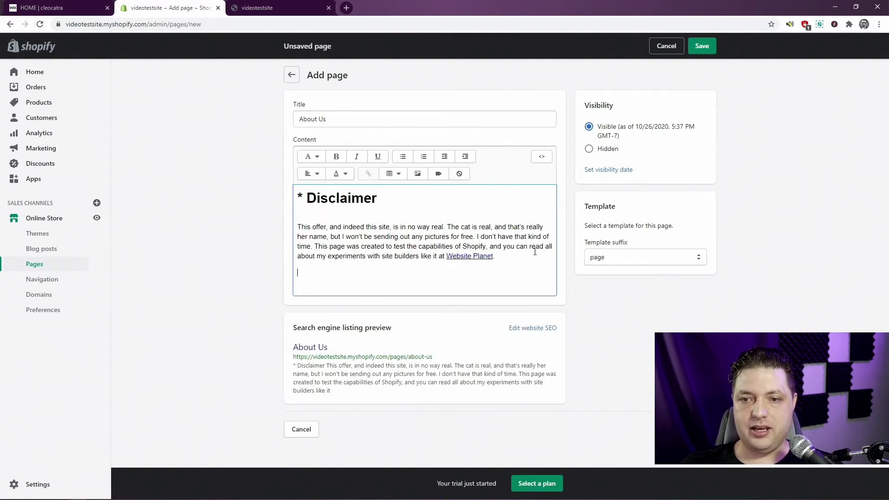
key(Return)
key(BackSpace)
Step: Insert the photo of the black cat lying on its back below the disclaimer and save the page
click(417, 174)
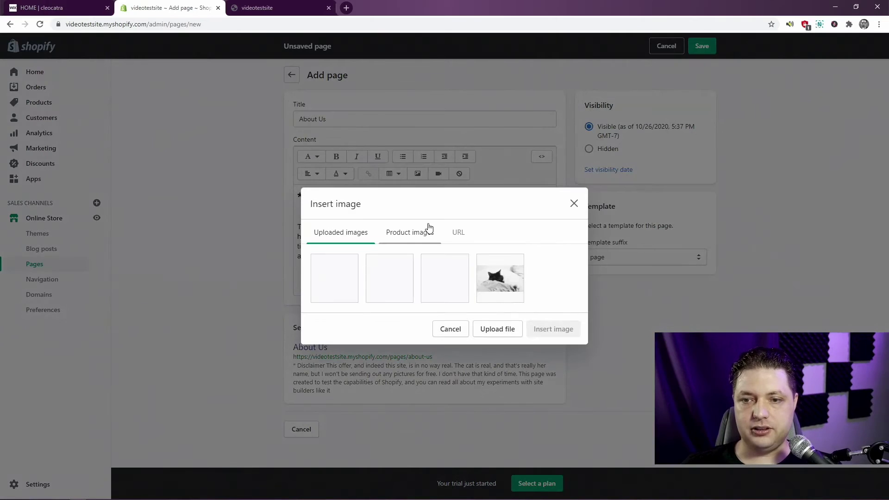
click(351, 280)
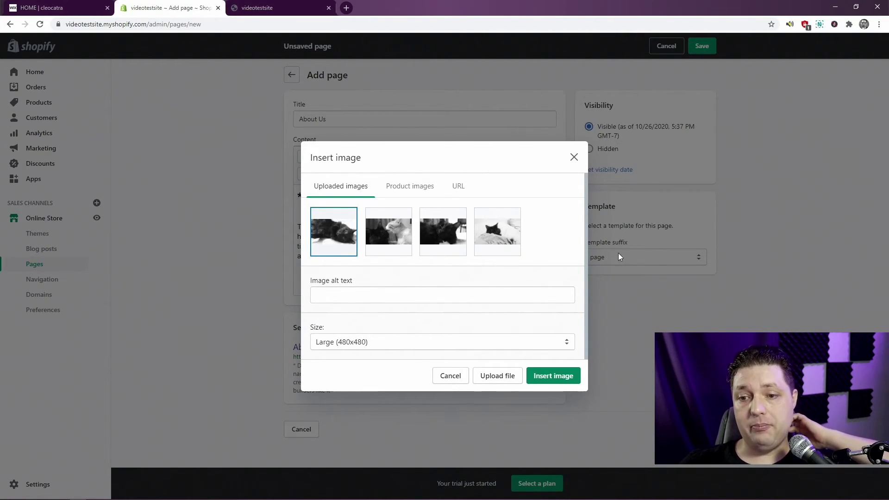
click(555, 375)
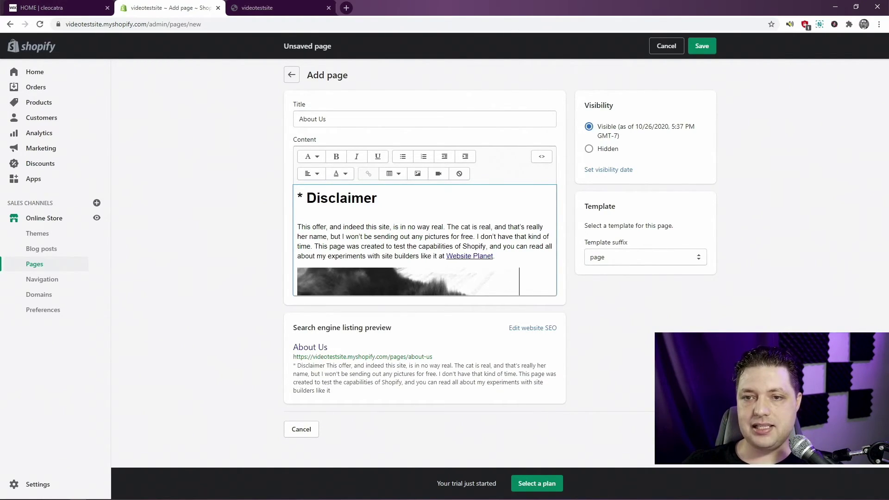
click(702, 46)
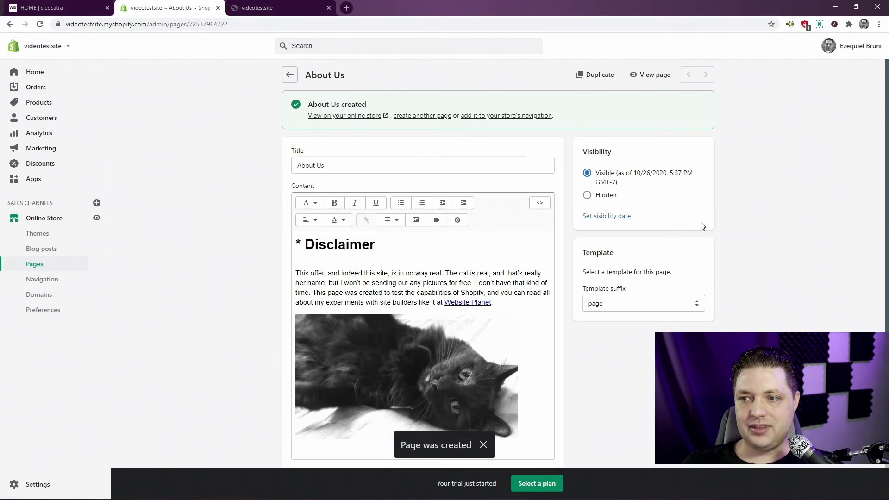
Step: View the new About Us page on the live storefront
click(638, 75)
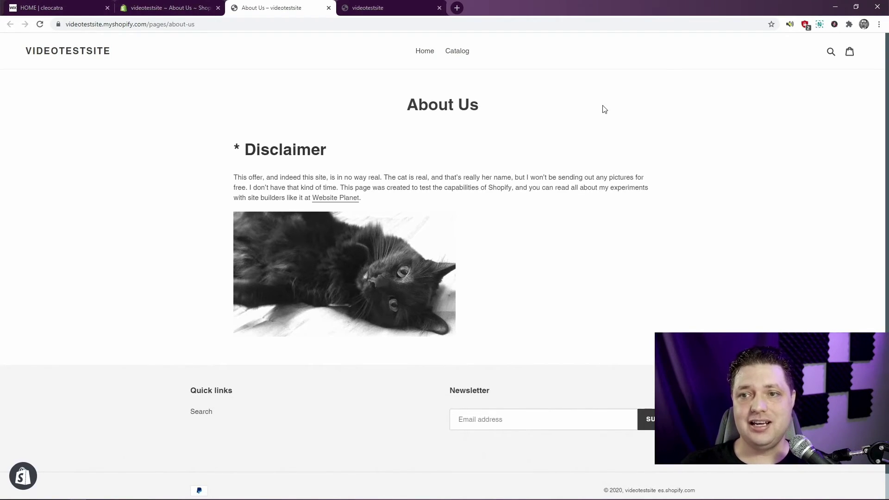
scroll(516, 212, down, 8)
scroll(523, 230, up, 8)
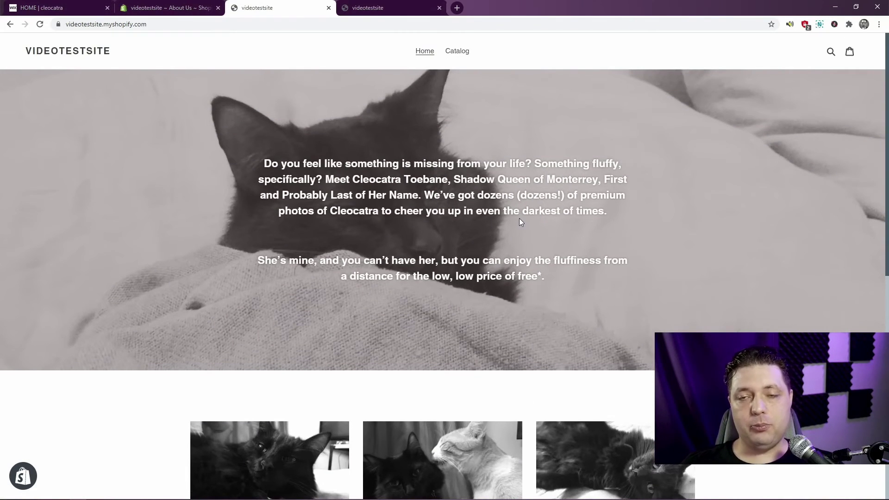